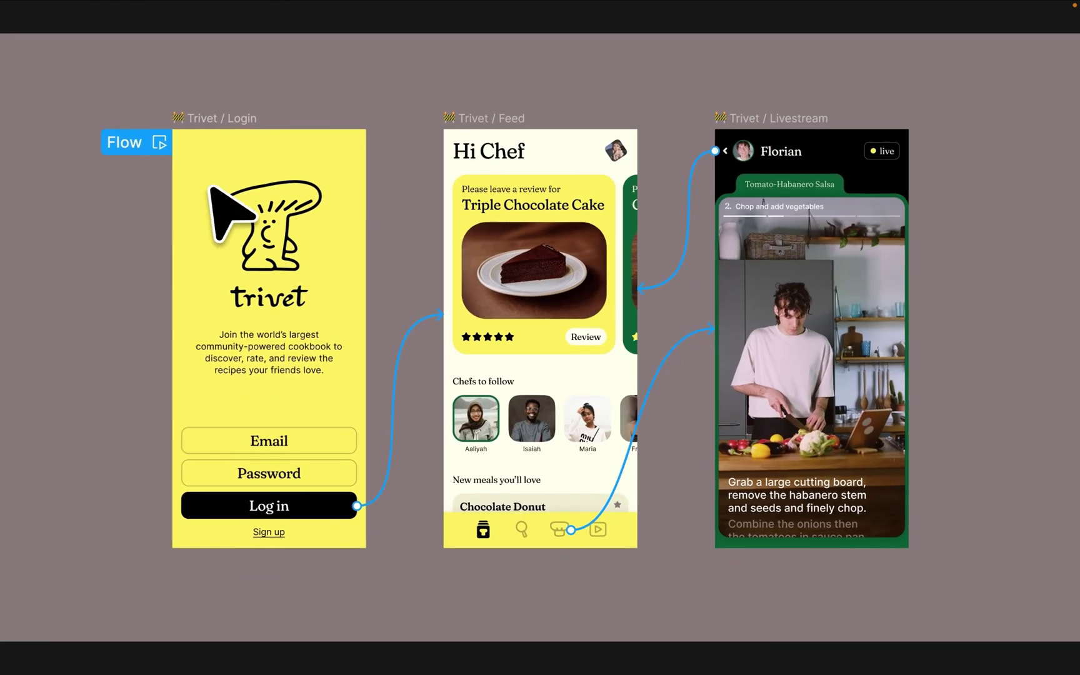
# Play the Login flow prototype through to the Hi Chef home screen.
pyautogui.click(158, 143)
pyautogui.click(550, 537)
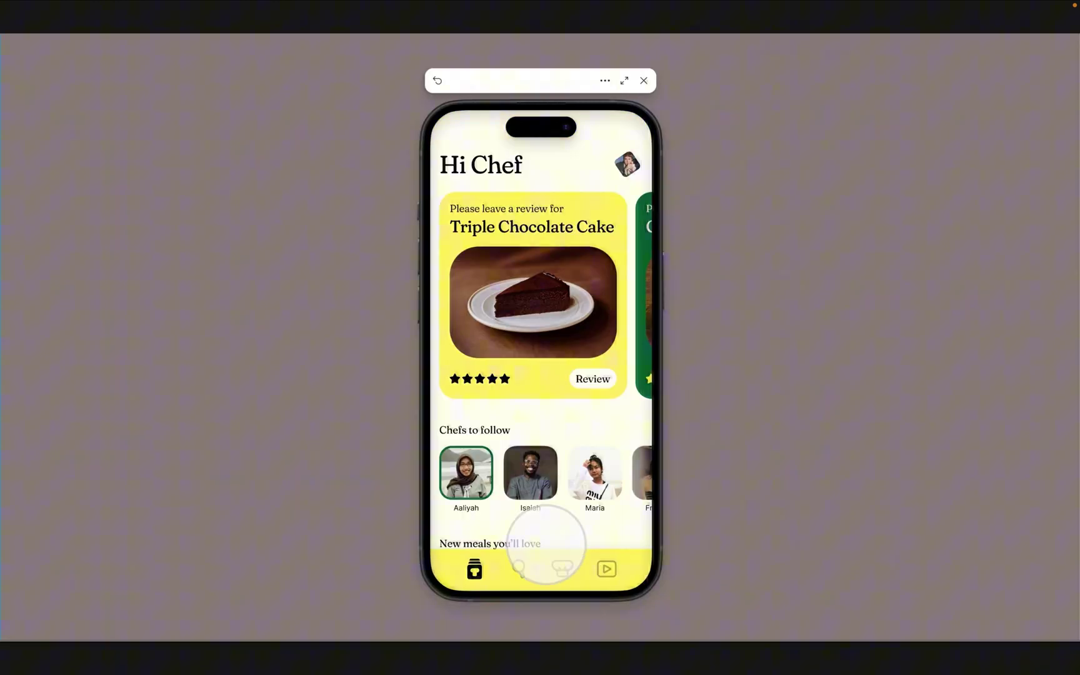
pyautogui.scroll(-5, 581, 434)
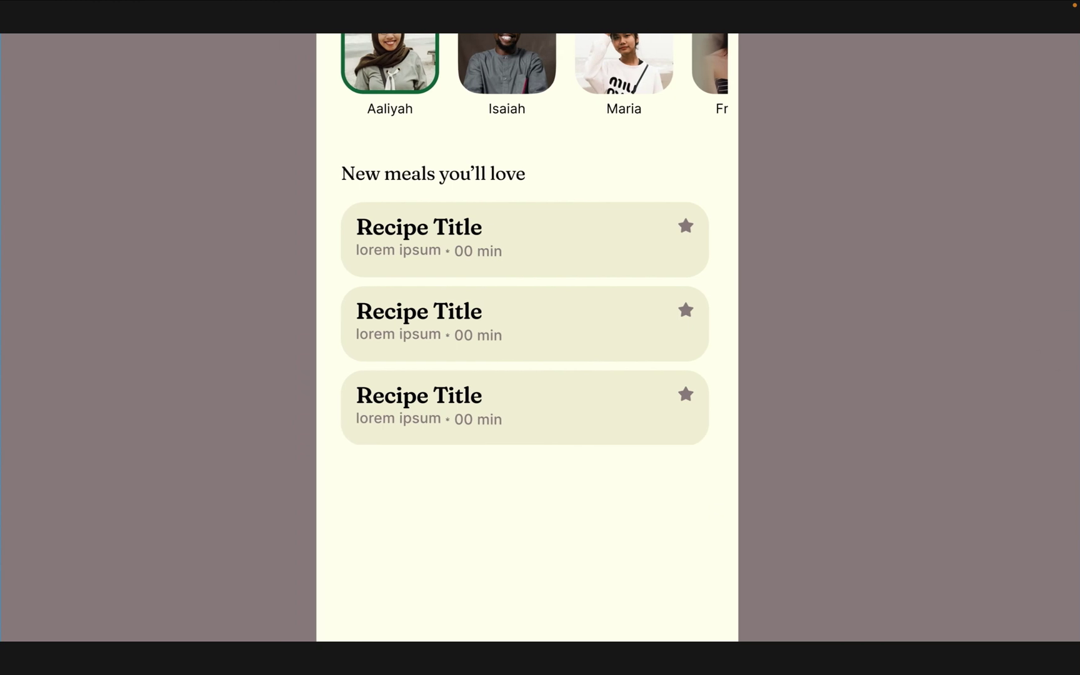
# Replace the three placeholder recipe cards' content and extend the list with more cards.
pyautogui.moveTo(738, 188); pyautogui.dragTo(352, 480)
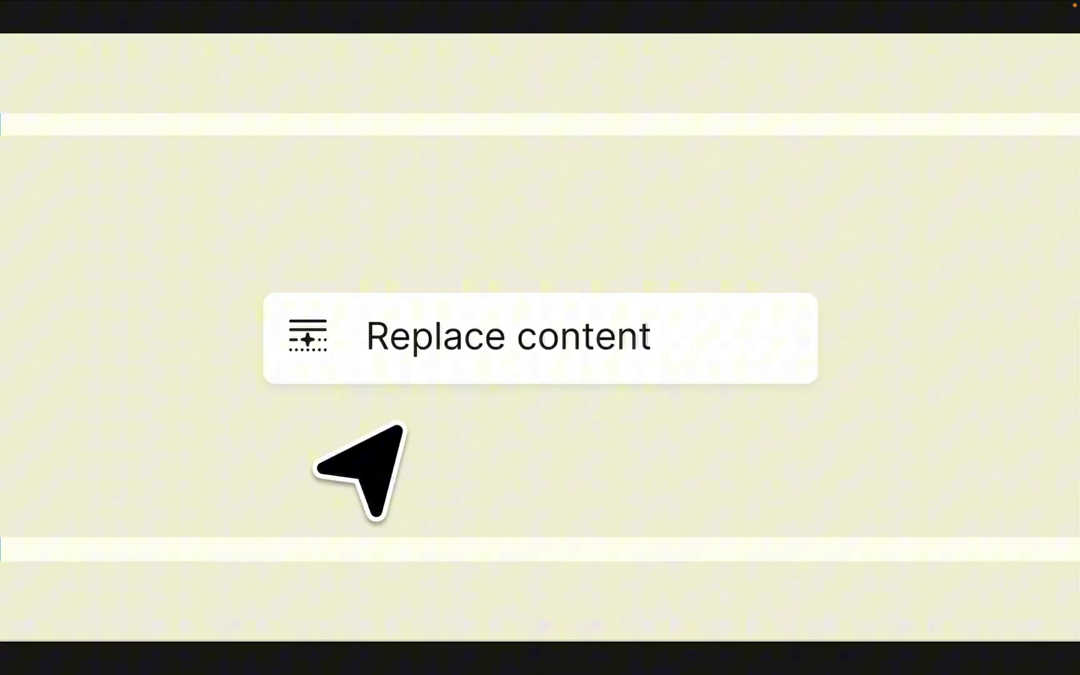
pyautogui.click(509, 461)
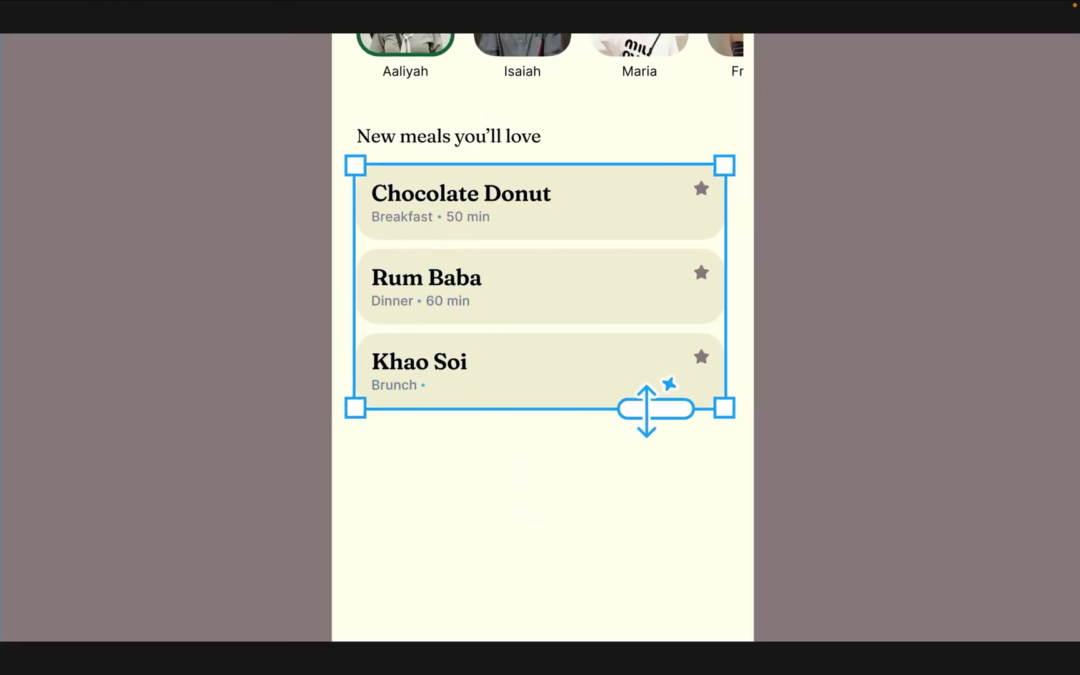
pyautogui.moveTo(656, 407); pyautogui.dragTo(656, 487)
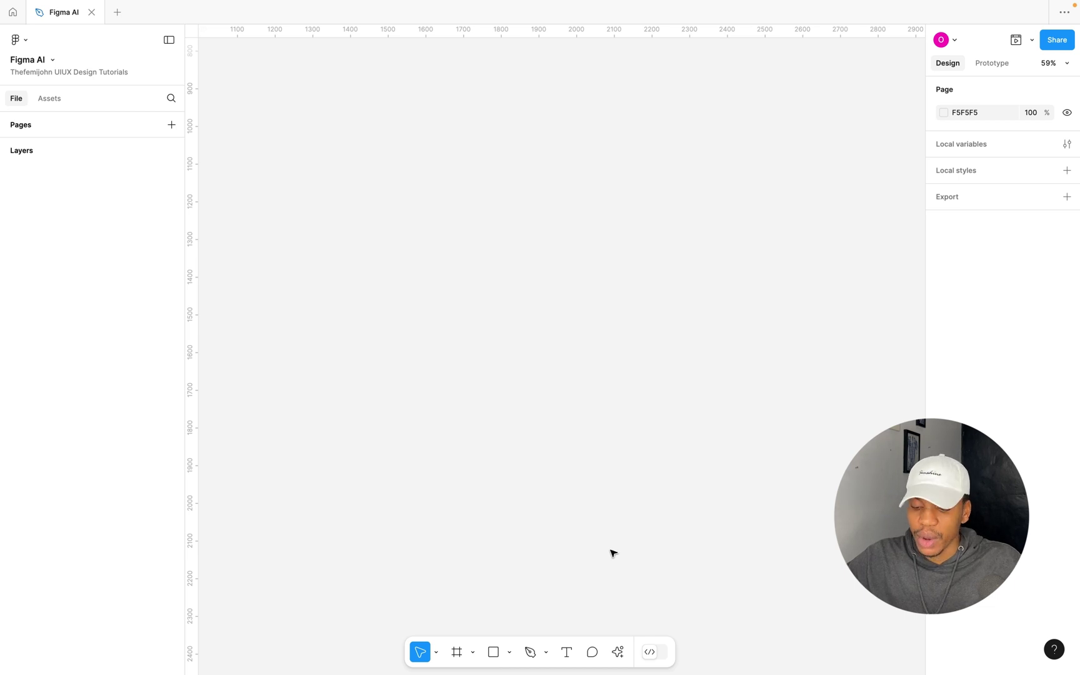
# Generate a First Draft from the Basic app library with prompt 'Design a luxury ecommerce fashion store'.
pyautogui.click(618, 653)
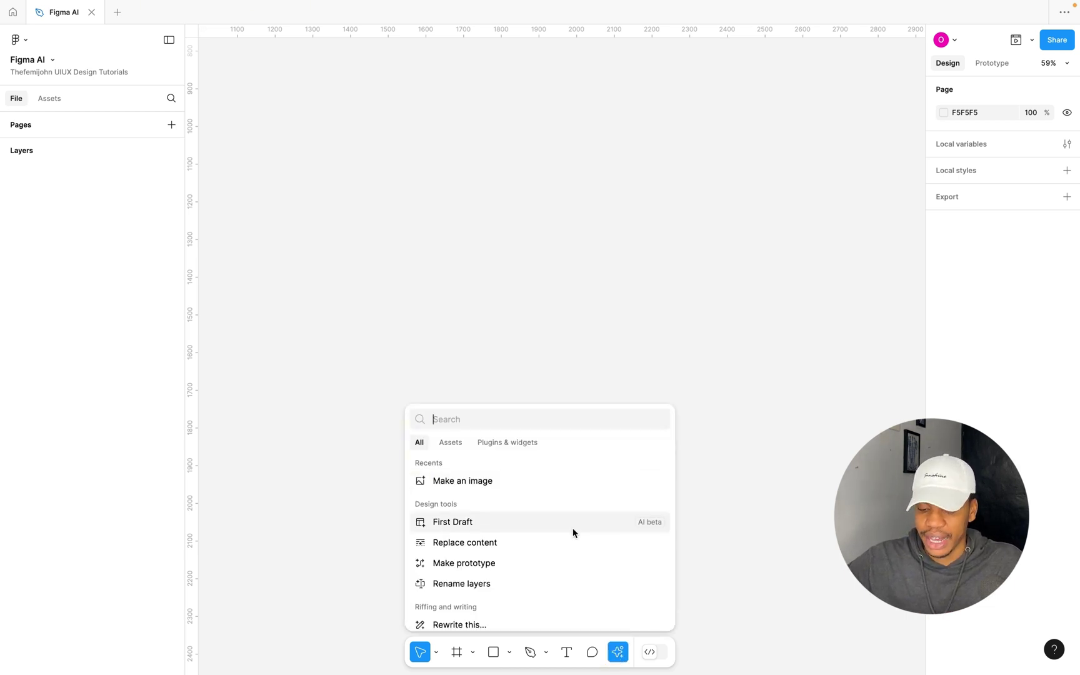
pyautogui.scroll(-3, 507, 558)
pyautogui.scroll(2, 507, 557)
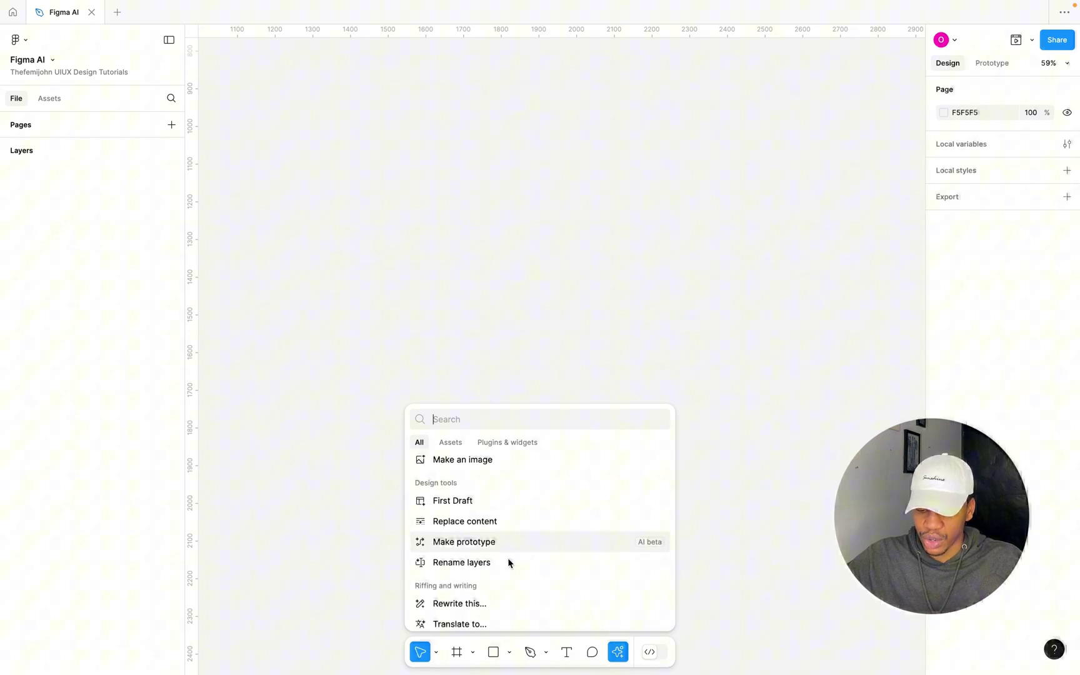
pyautogui.scroll(1, 510, 563)
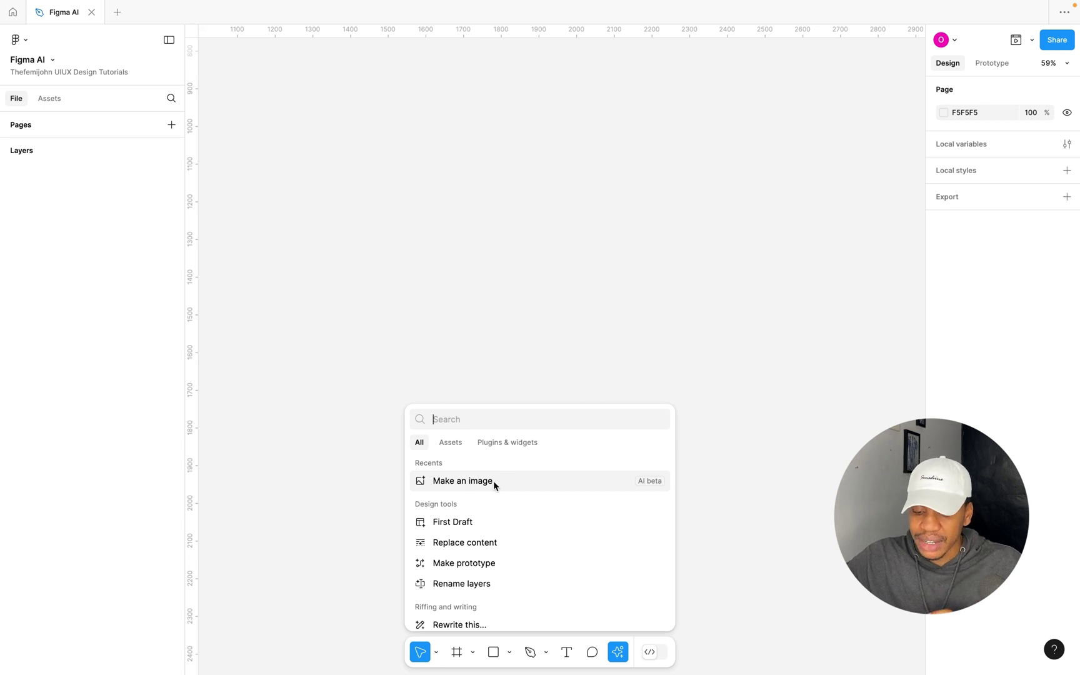
pyautogui.click(484, 523)
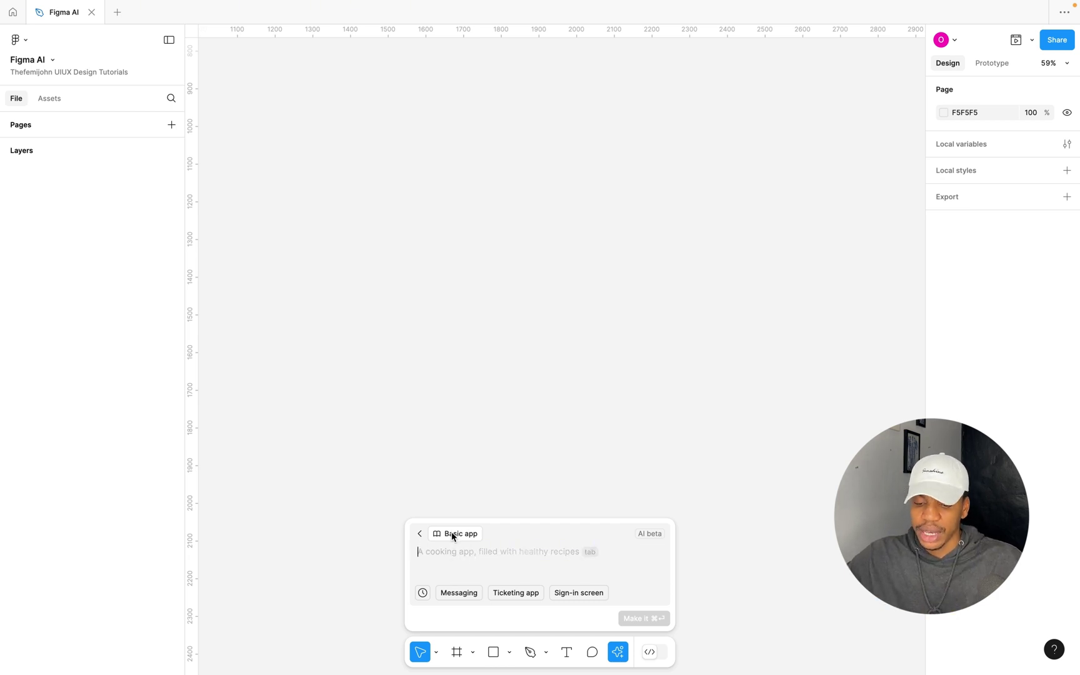
pyautogui.click(459, 535)
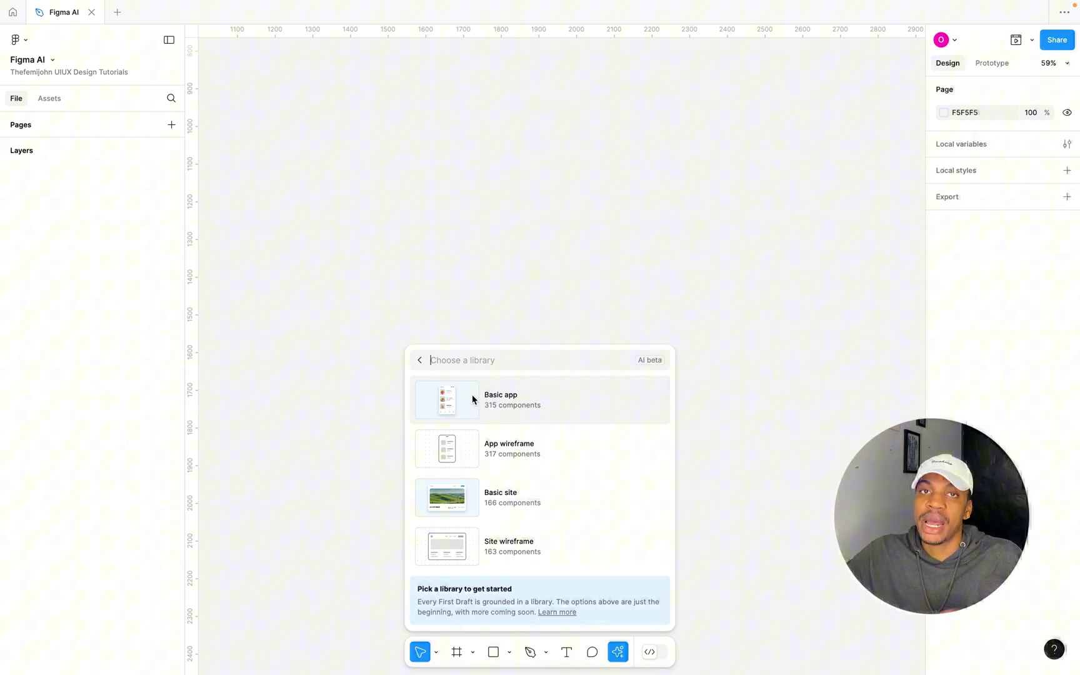
pyautogui.click(504, 405)
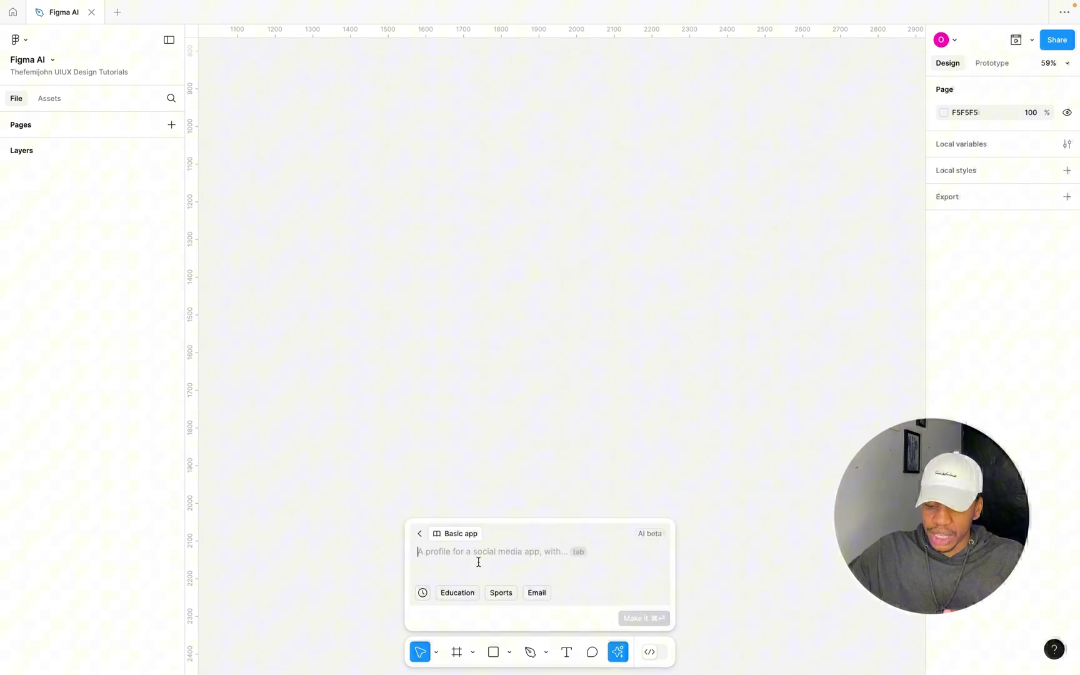
pyautogui.write('De')
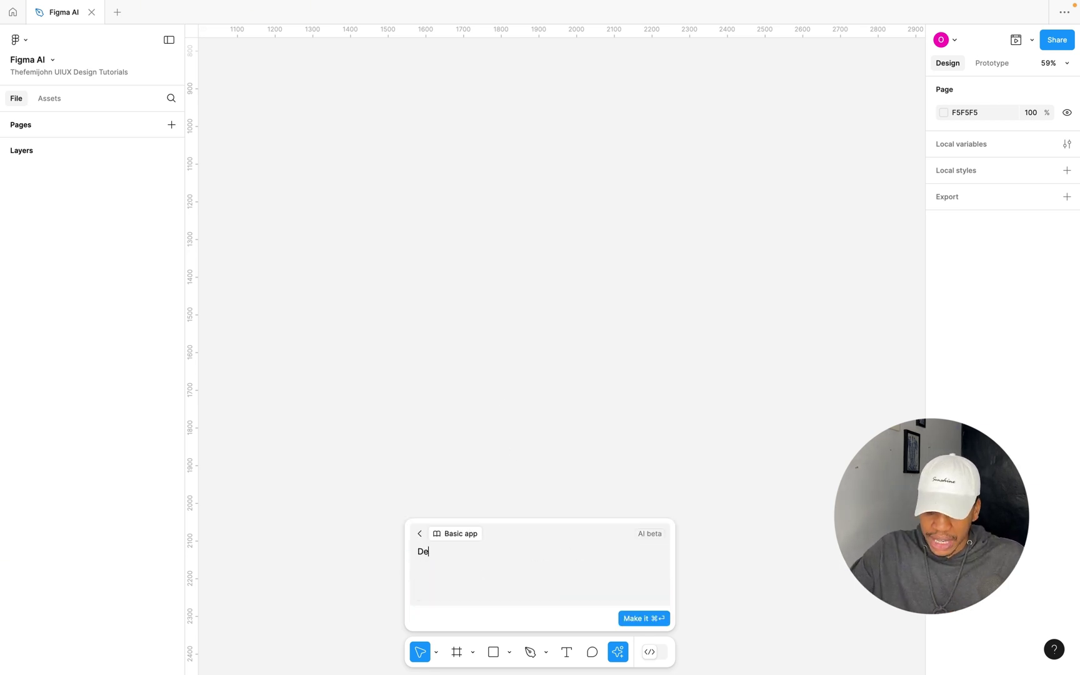
pyautogui.write('sign a luxury ec')
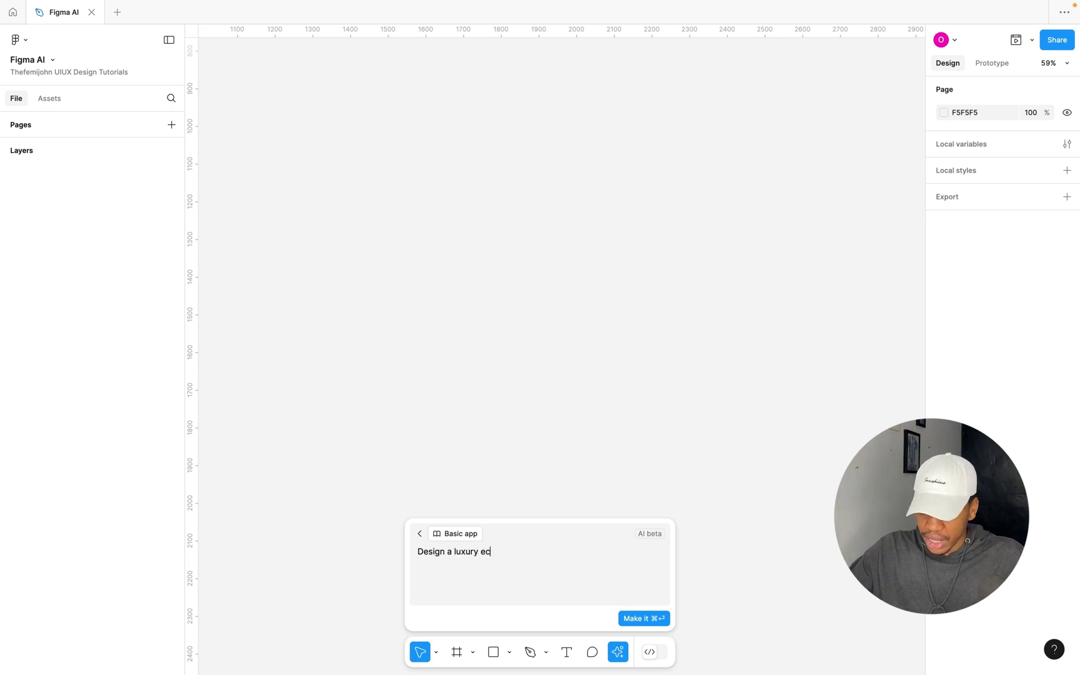
pyautogui.write('ommerce fashion store')
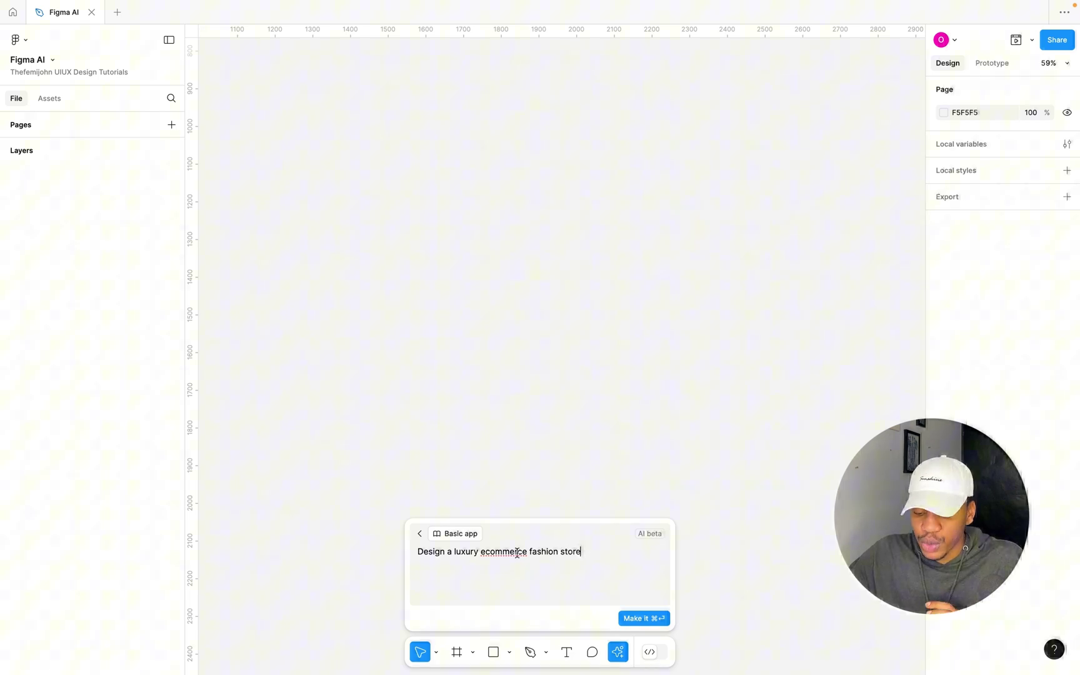
pyautogui.click(644, 621)
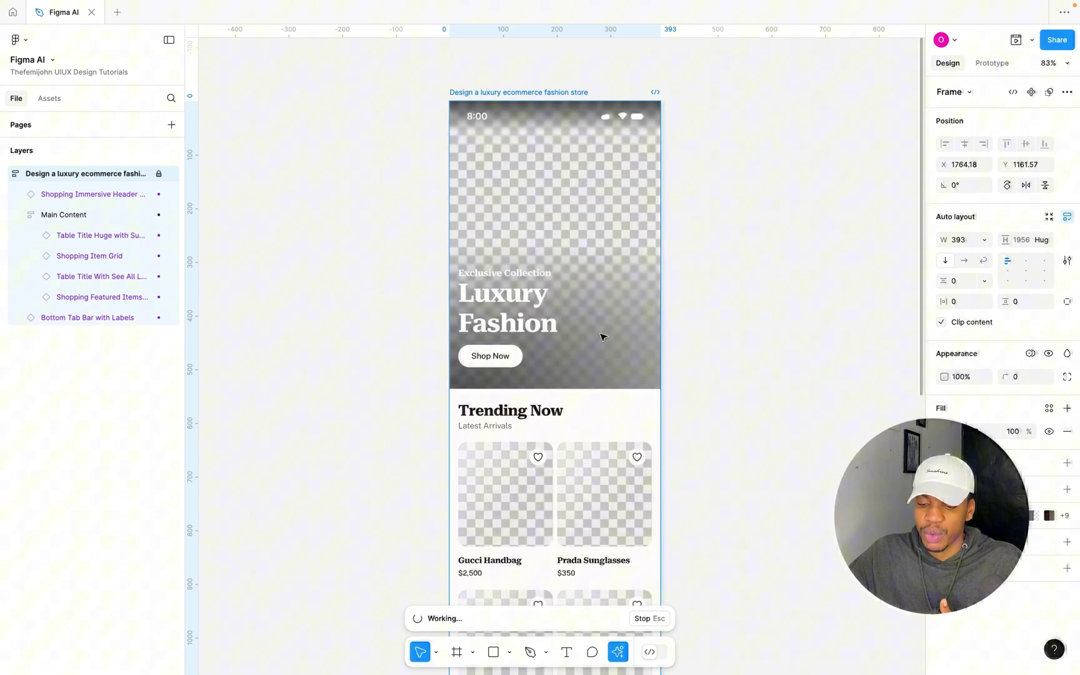
# Review the finished draft, selecting Main Content and checking Editor's Picks and the tab bar.
pyautogui.scroll(-5, 616, 328)
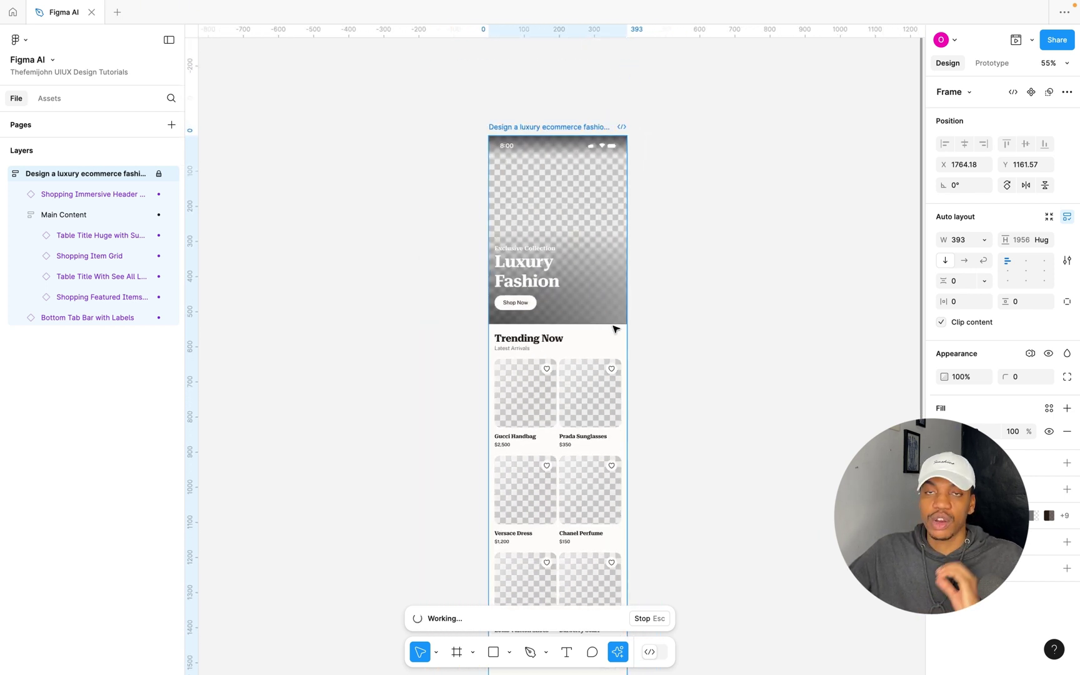
pyautogui.scroll(3, 616, 329)
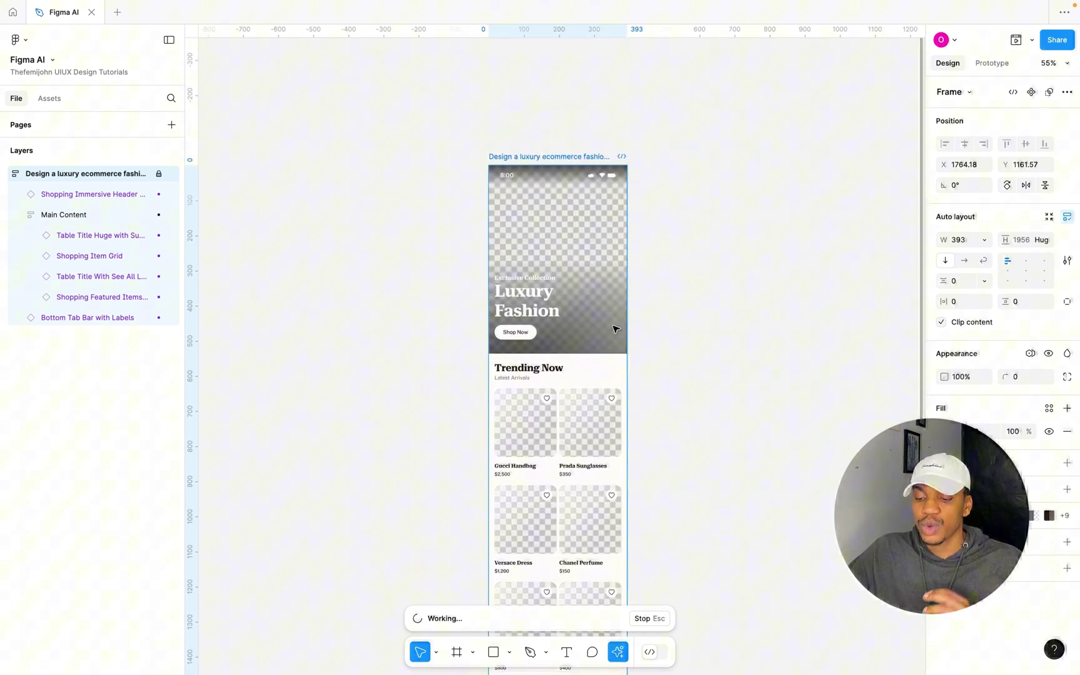
pyautogui.scroll(6, 616, 328)
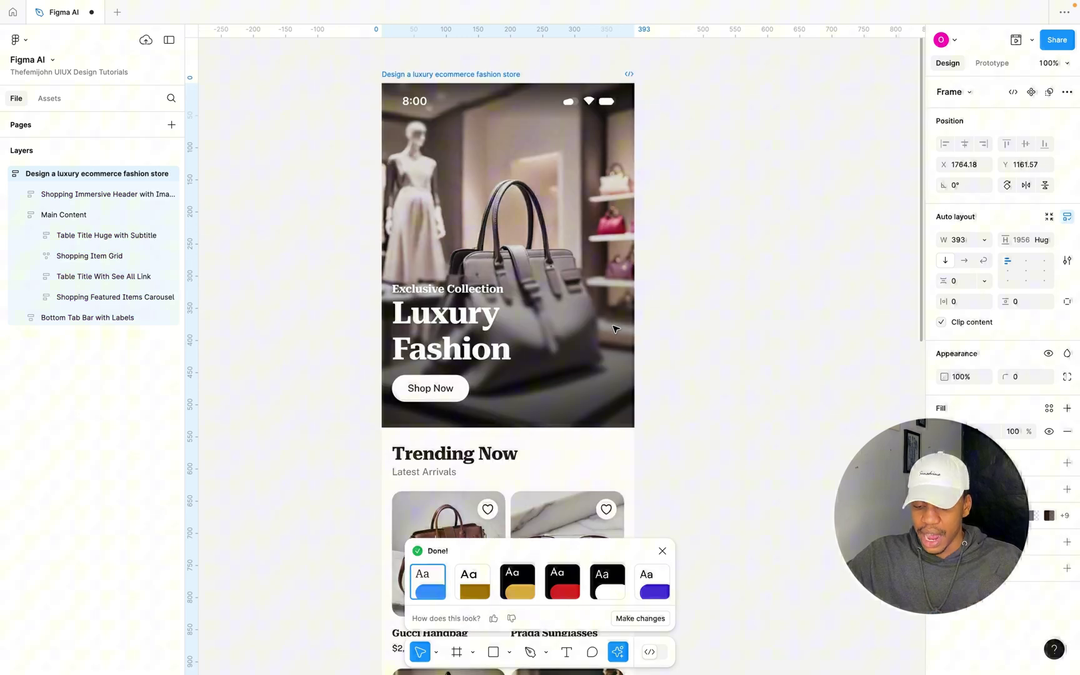
pyautogui.scroll(-6, 615, 329)
pyautogui.scroll(-5, 616, 330)
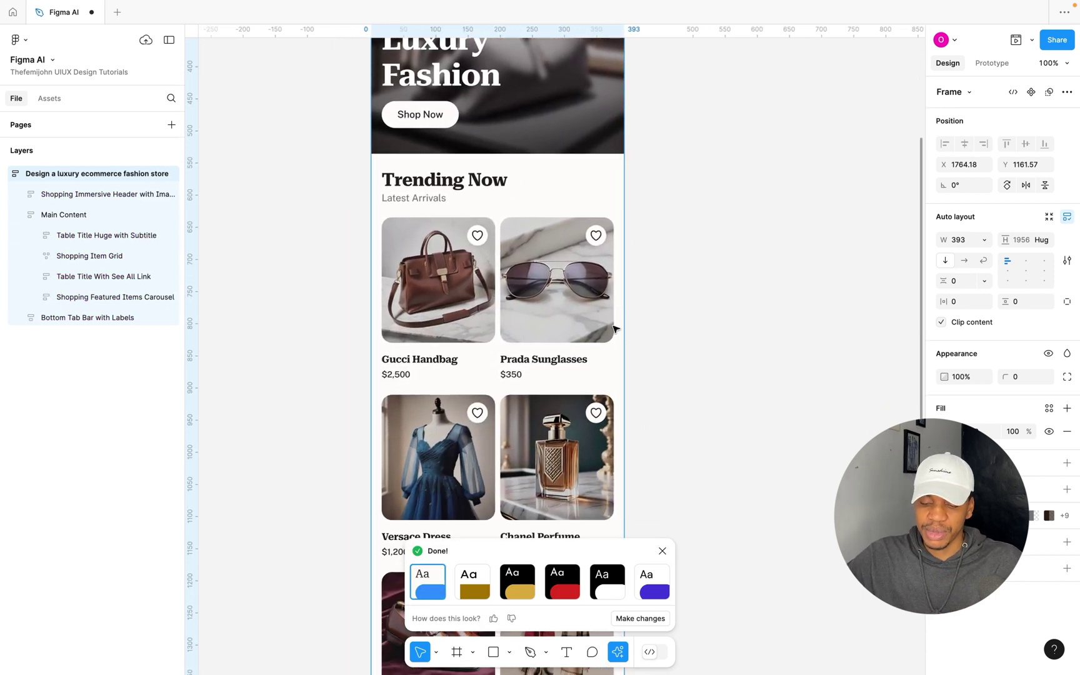
pyautogui.scroll(-3, 616, 329)
pyautogui.scroll(-1, 615, 329)
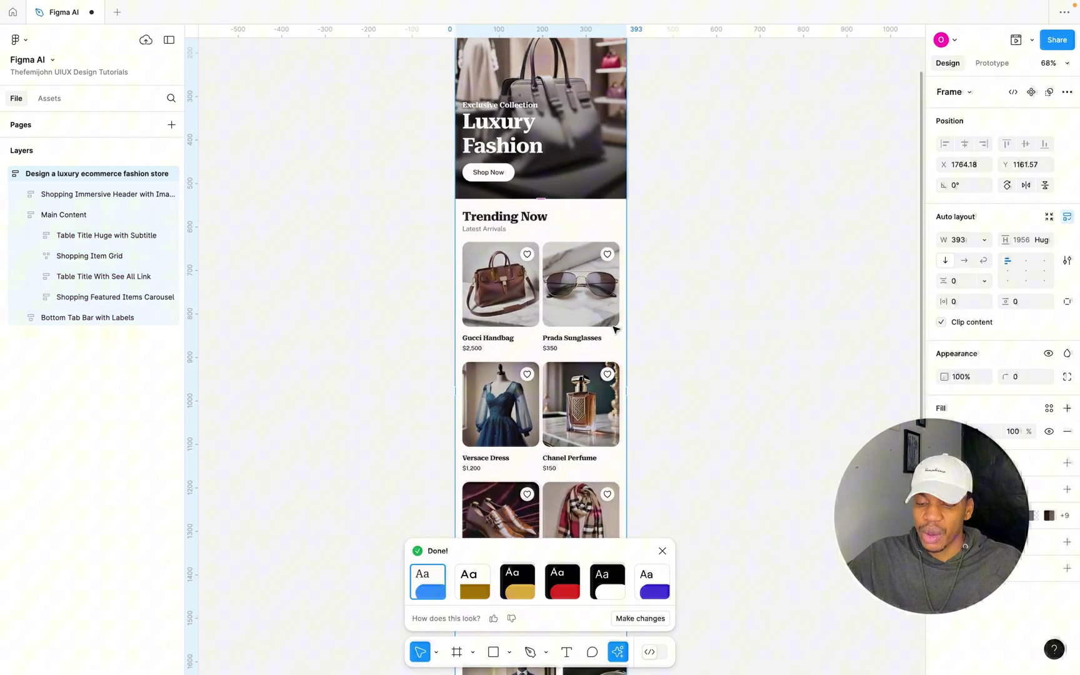
pyautogui.click(493, 250)
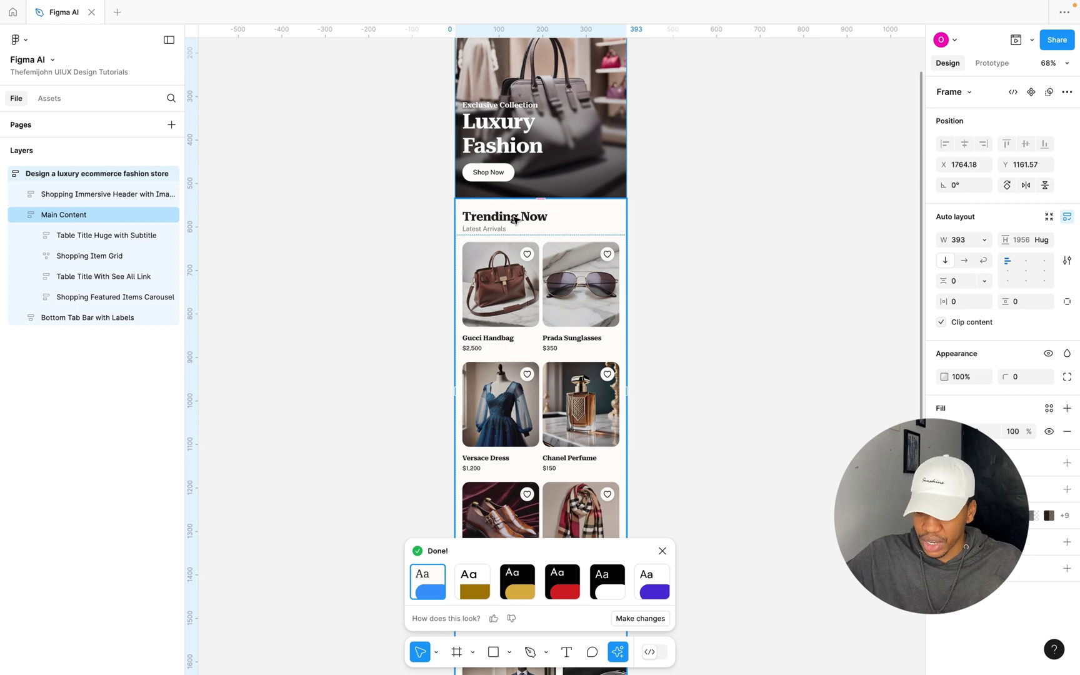
pyautogui.scroll(-5, 514, 219)
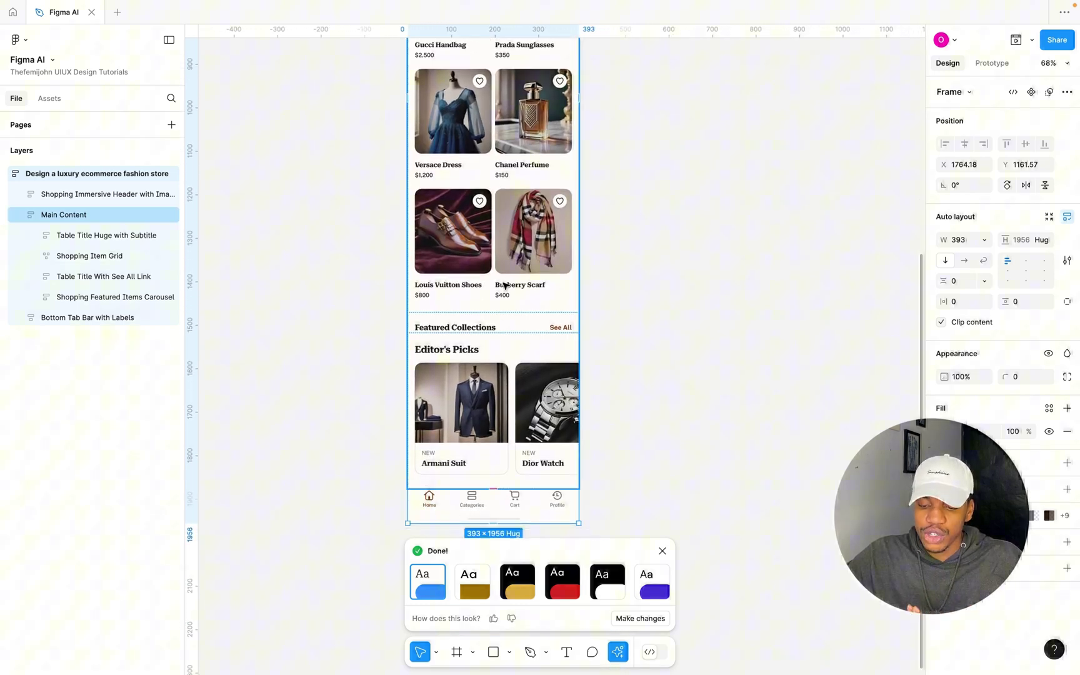
pyautogui.scroll(-3, 512, 379)
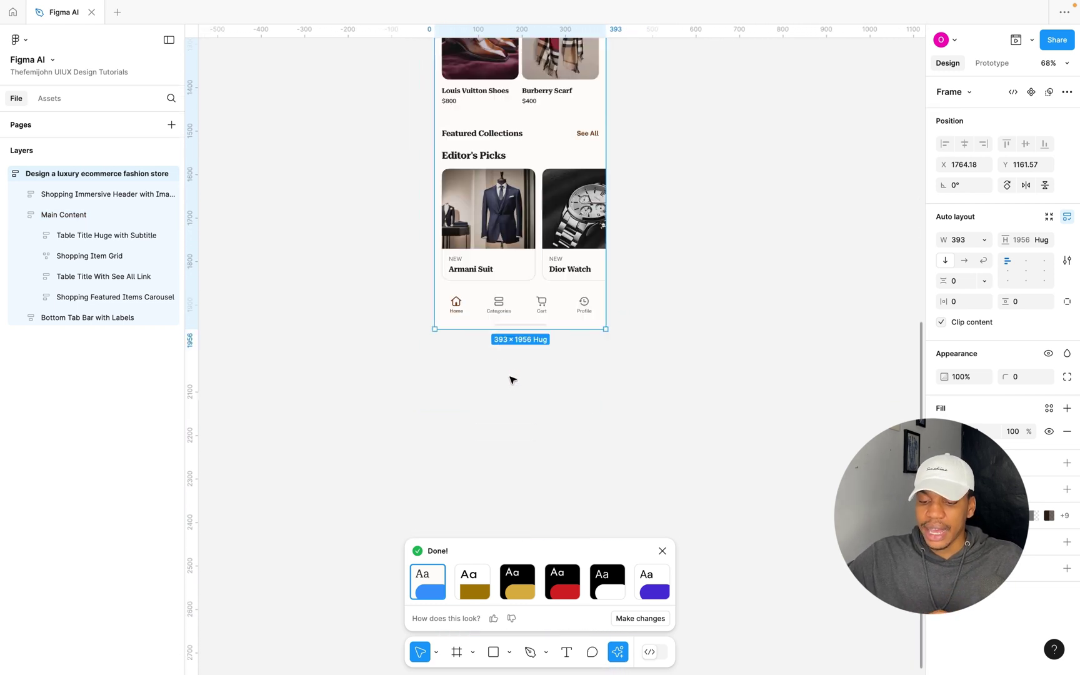
pyautogui.scroll(5, 525, 344)
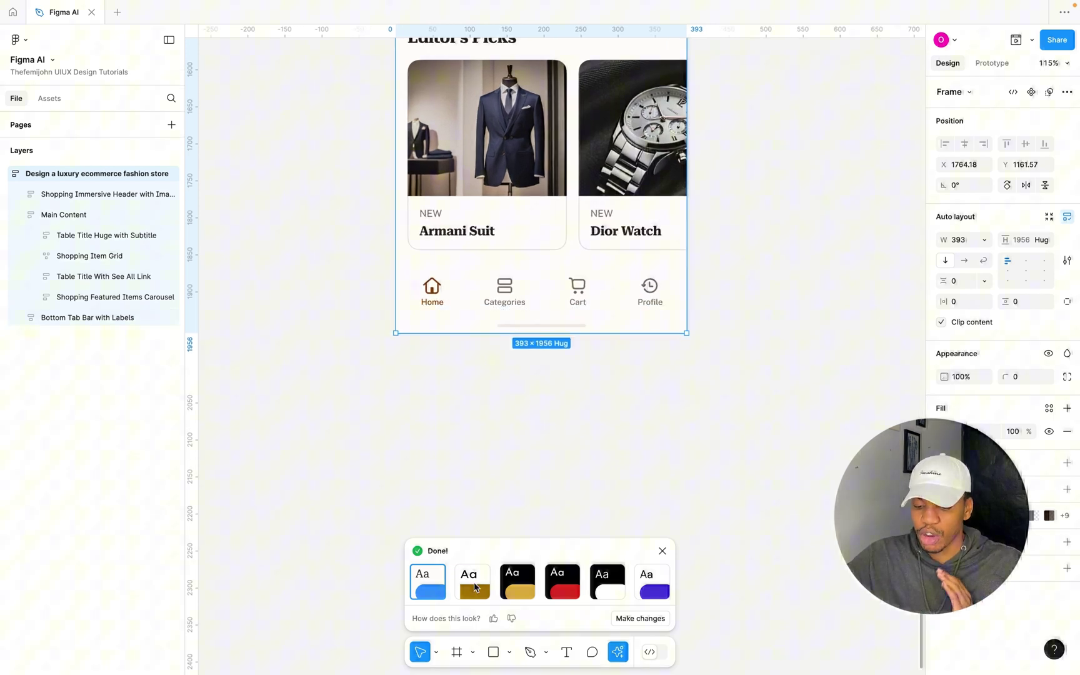
pyautogui.scroll(15, 497, 336)
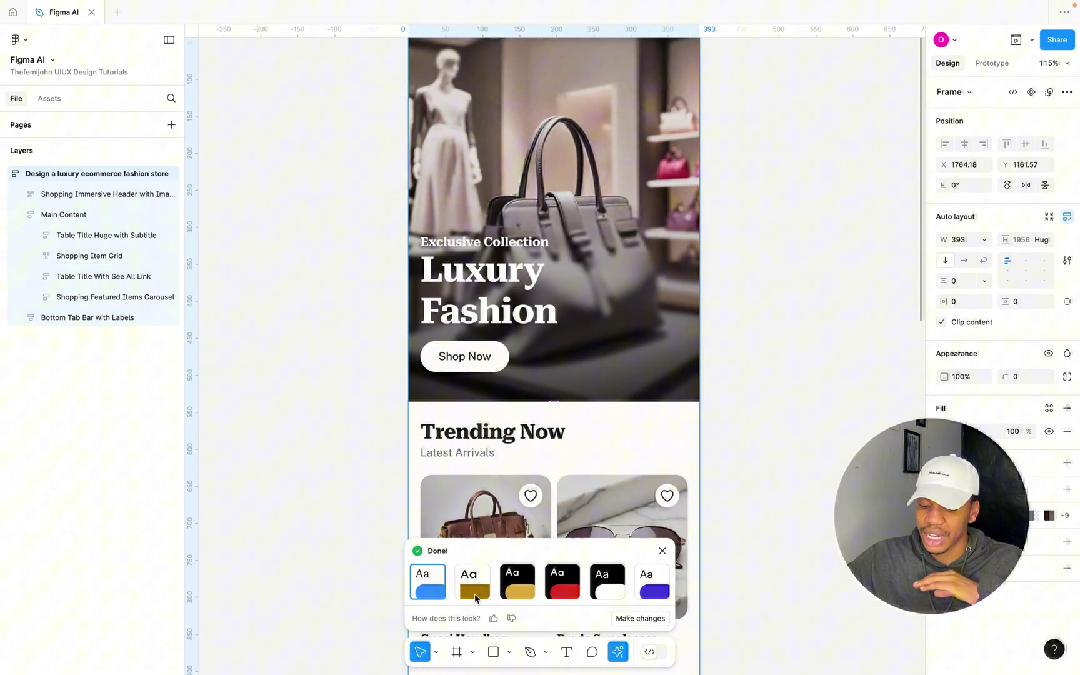
# Try the second theme, then apply the dark black-and-gold third theme.
pyautogui.click(473, 593)
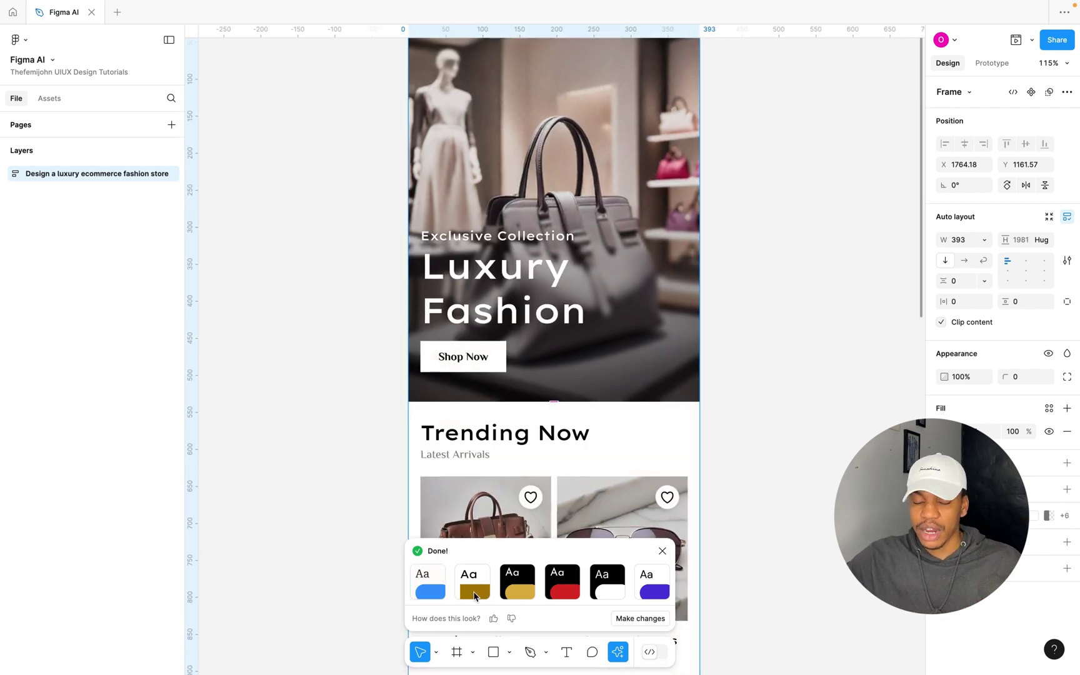
pyautogui.click(518, 590)
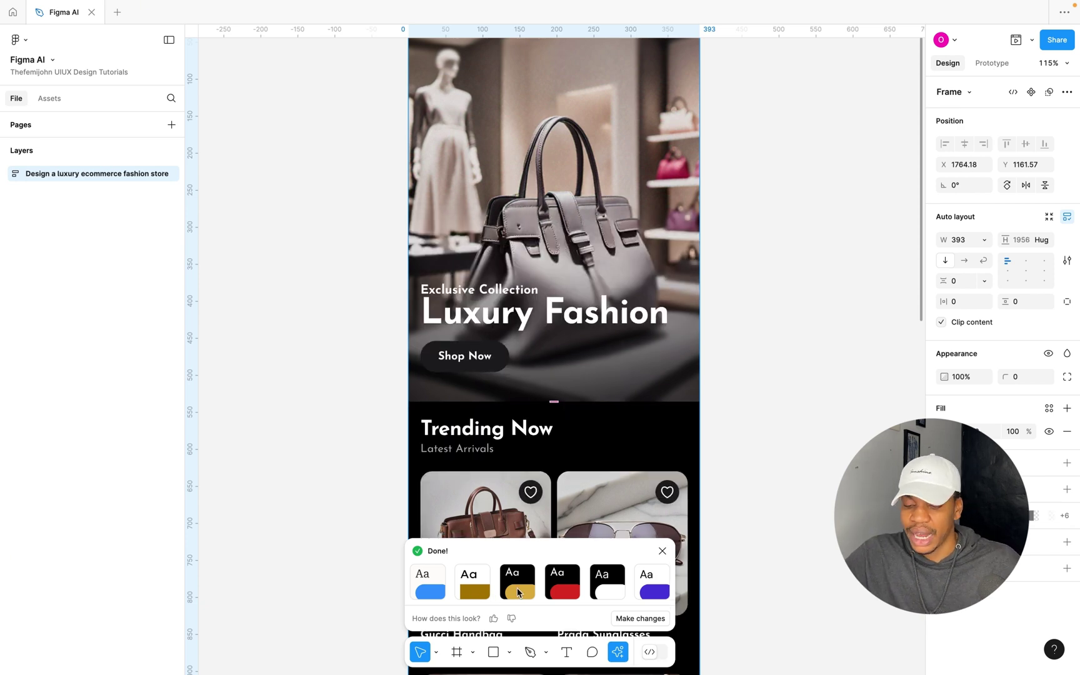
pyautogui.scroll(-5, 586, 443)
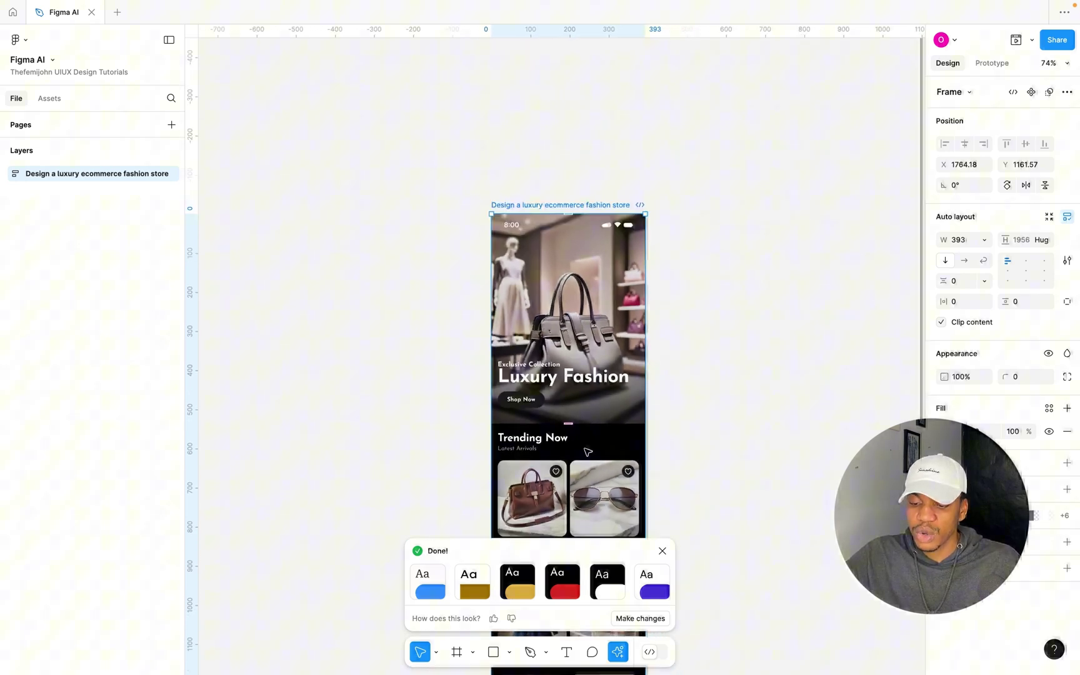
pyautogui.scroll(-3, 588, 452)
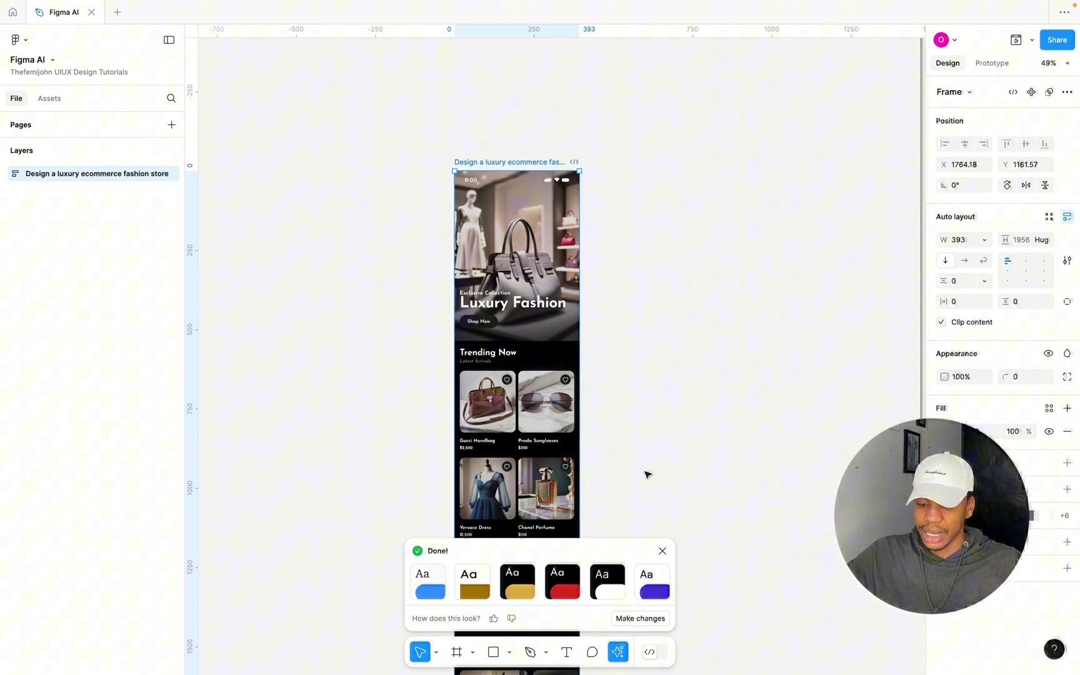
# Compare light and dark mode in the style options, keeping dark mode.
pyautogui.click(621, 619)
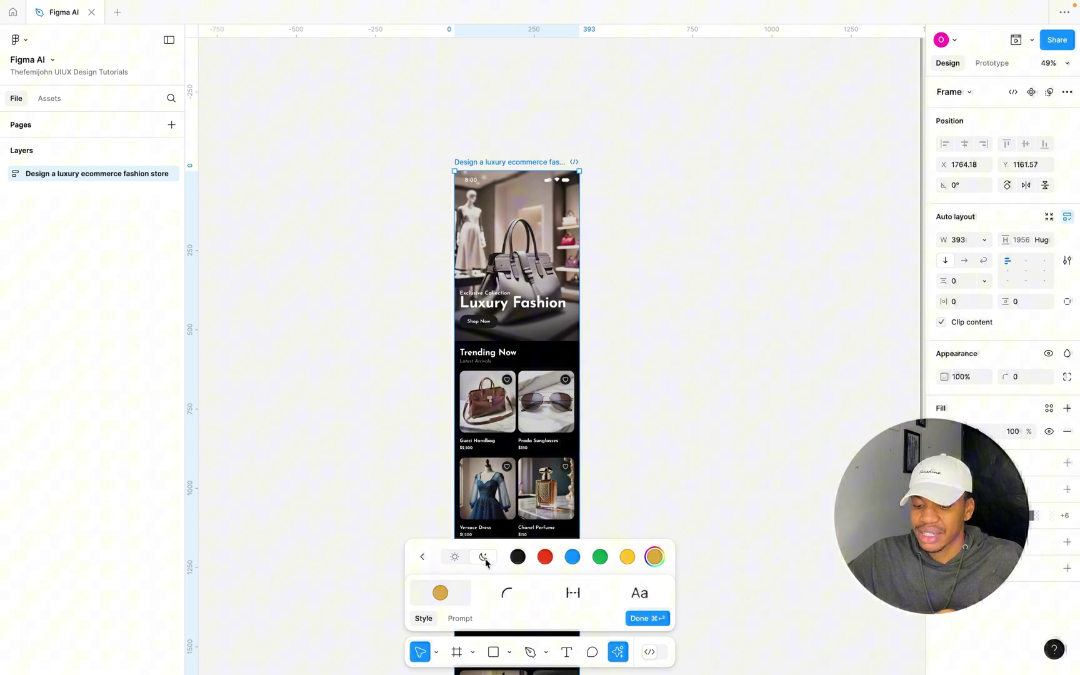
pyautogui.click(454, 557)
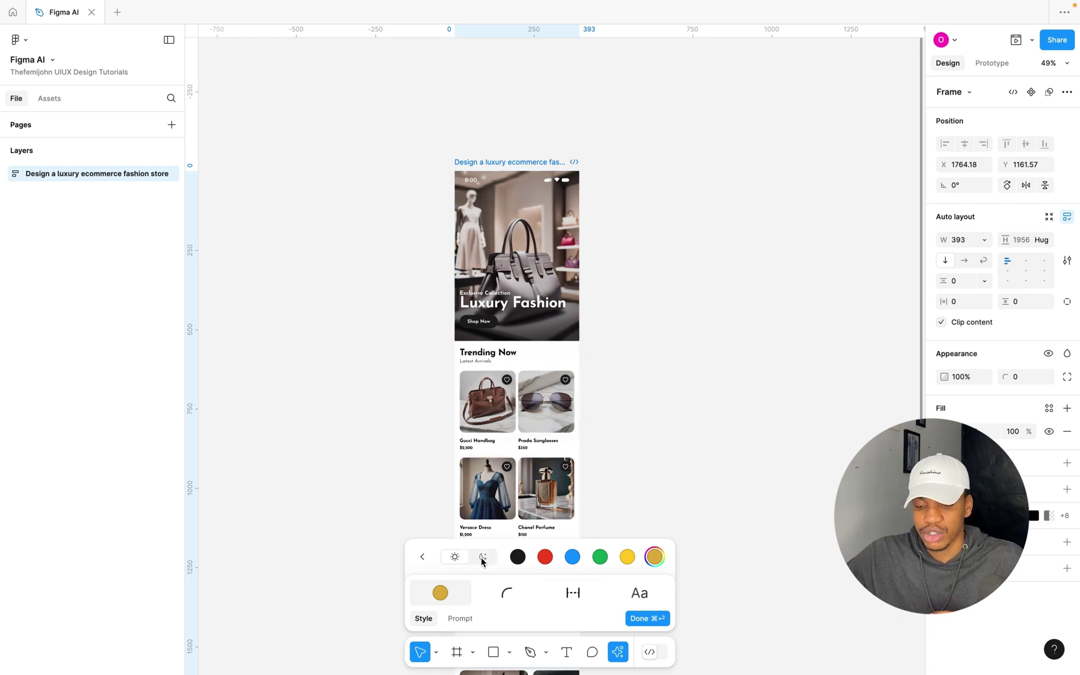
pyautogui.click(482, 558)
pyautogui.click(456, 559)
pyautogui.click(482, 557)
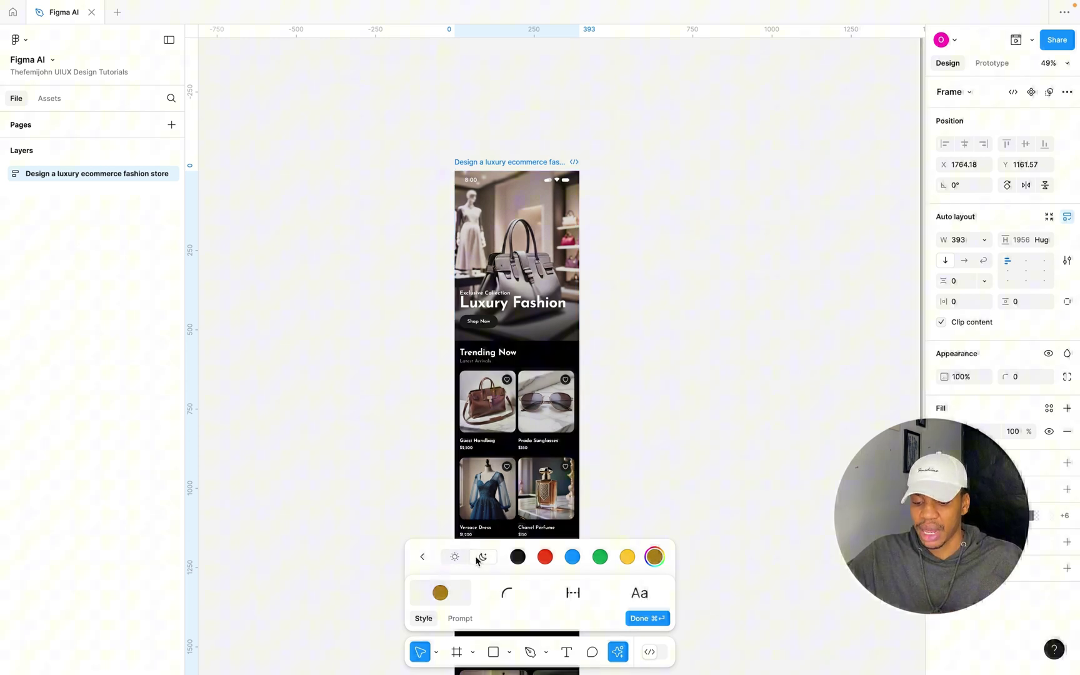
# Reduce the corner radius, browse the body font options, and switch to prompt mode.
pyautogui.click(507, 601)
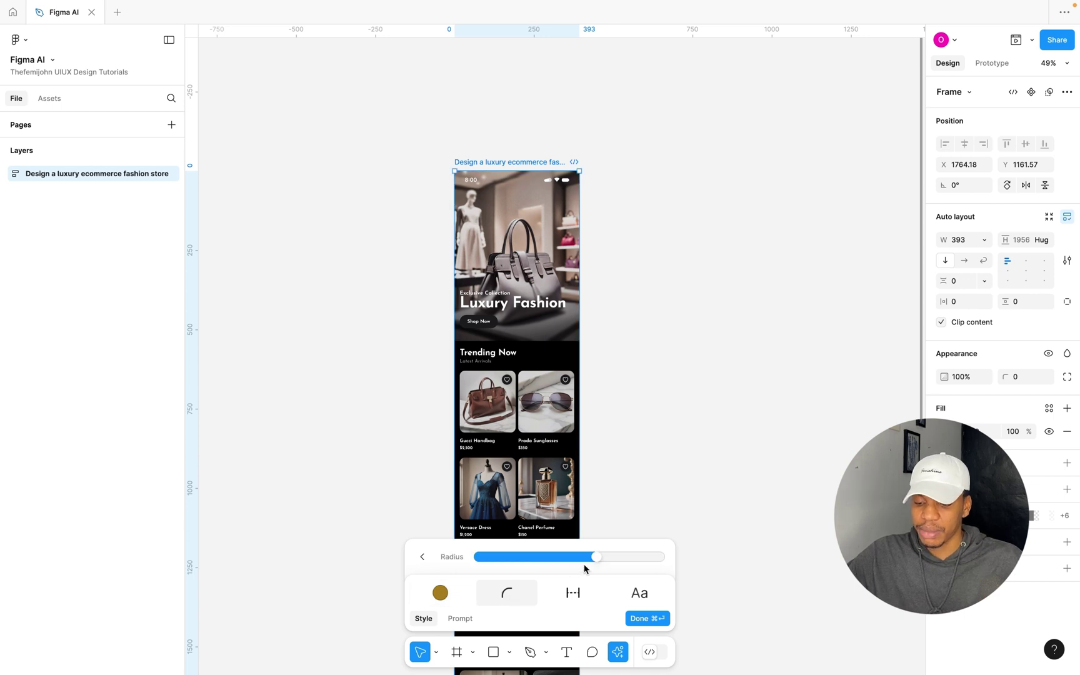
pyautogui.moveTo(595, 556)
pyautogui.mouseDown()
pyautogui.moveTo(543, 557)
pyautogui.moveTo(578, 557)
pyautogui.mouseUp()
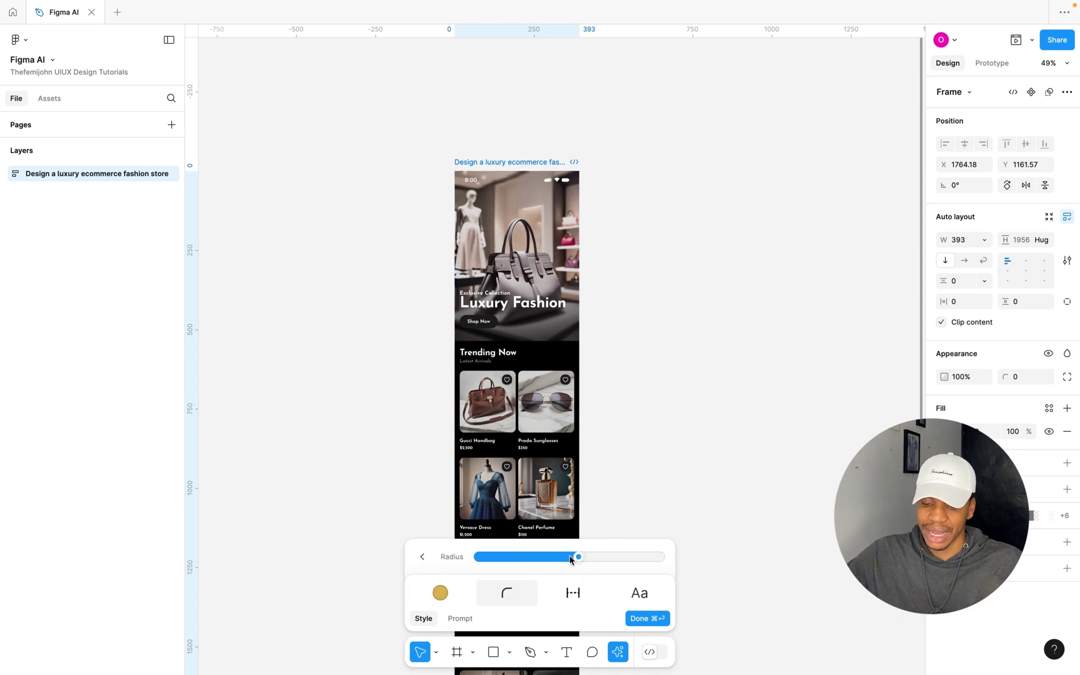
pyautogui.click(632, 593)
pyautogui.click(473, 495)
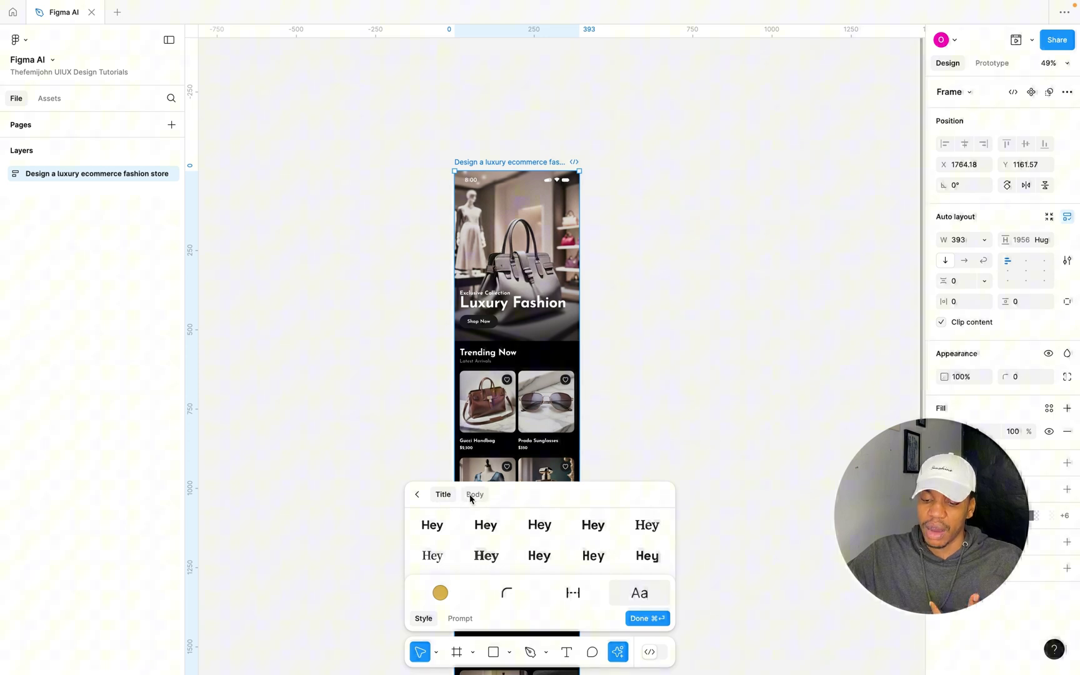
pyautogui.click(418, 494)
pyautogui.click(440, 593)
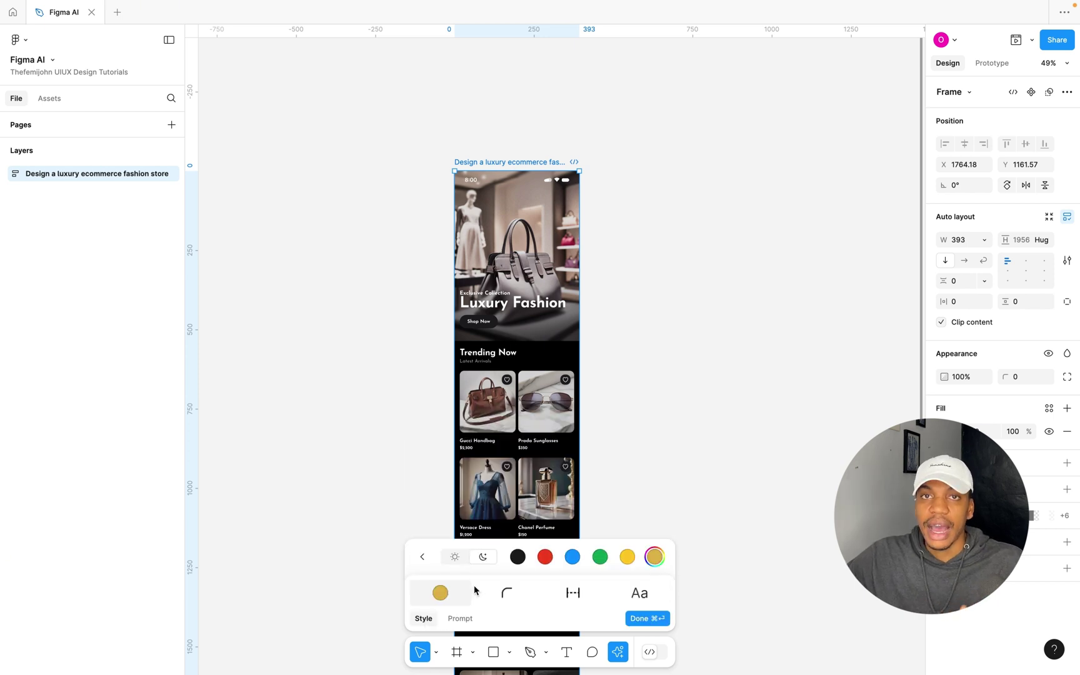
pyautogui.click(460, 618)
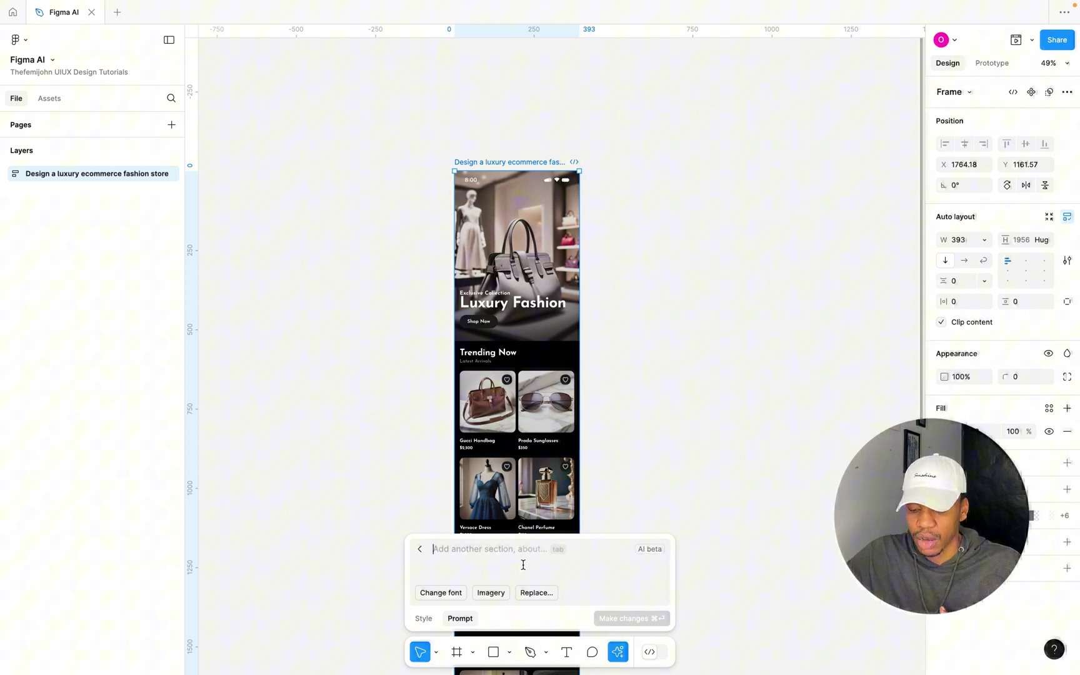
# Select the Luxury Fashion headline text inside the hero's labels group.
pyautogui.click(613, 650)
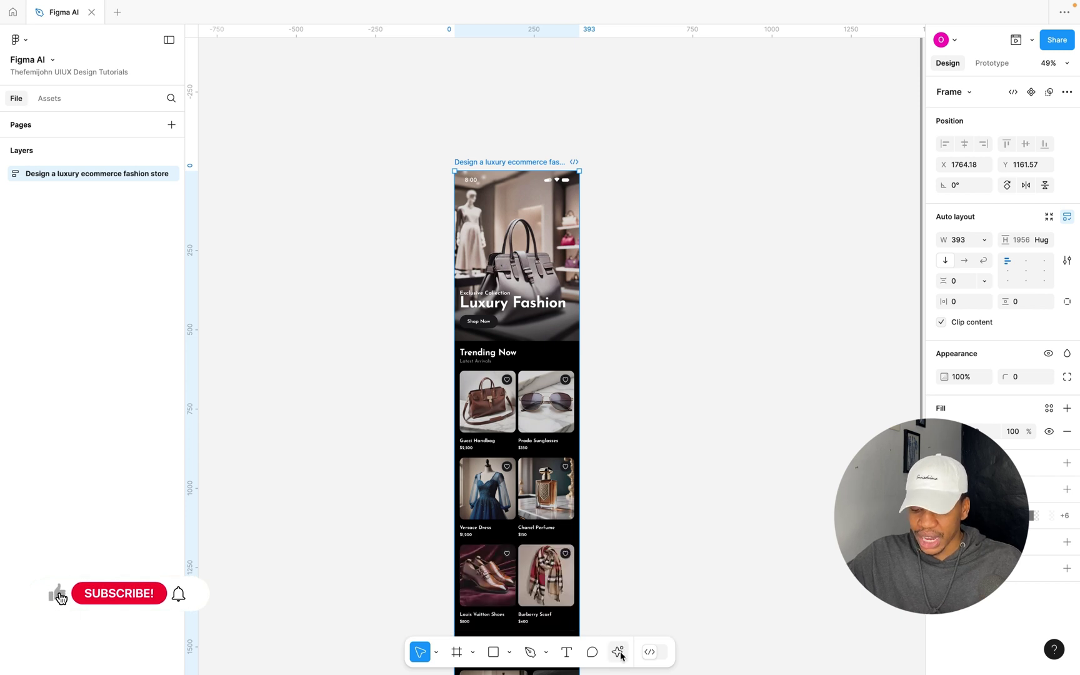
pyautogui.click(617, 651)
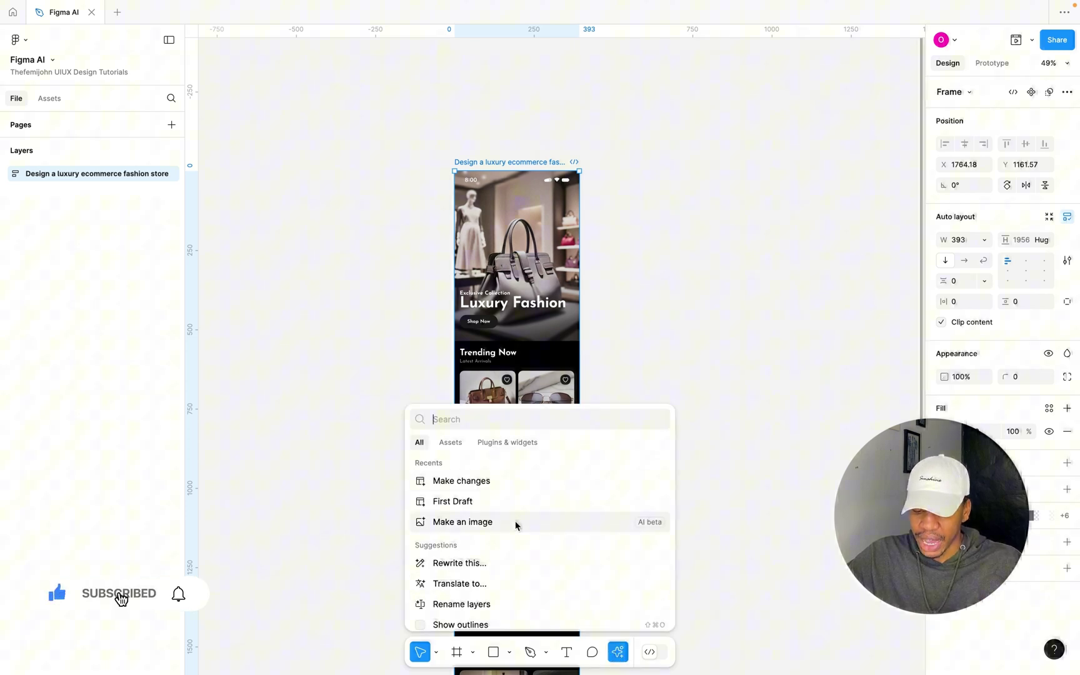
pyautogui.click(472, 481)
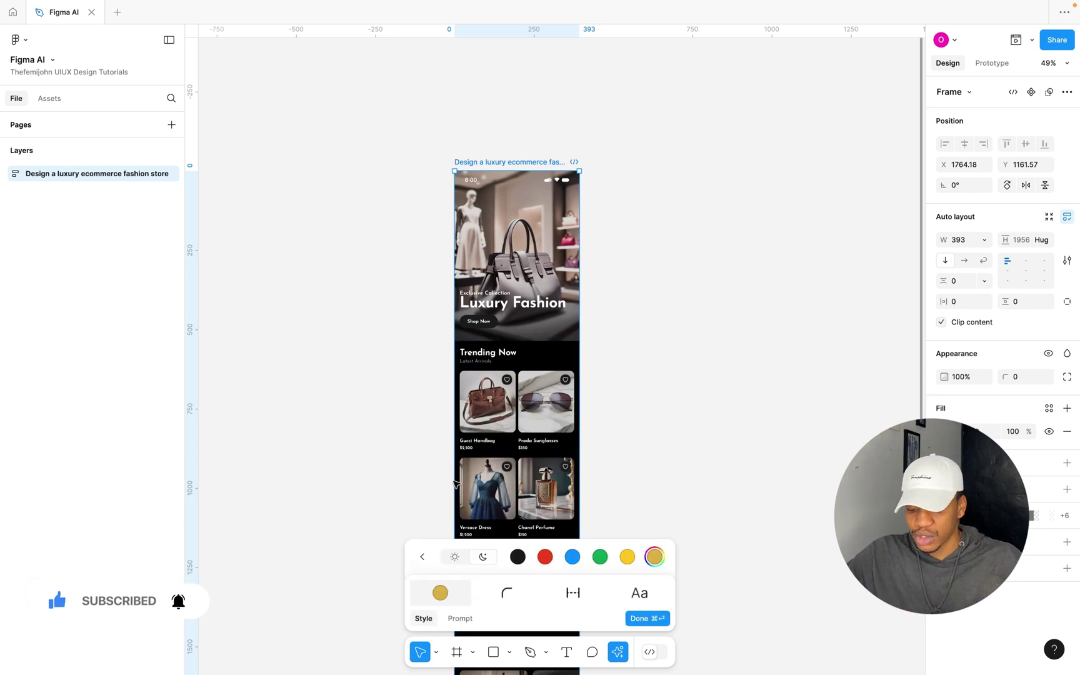
pyautogui.click(422, 556)
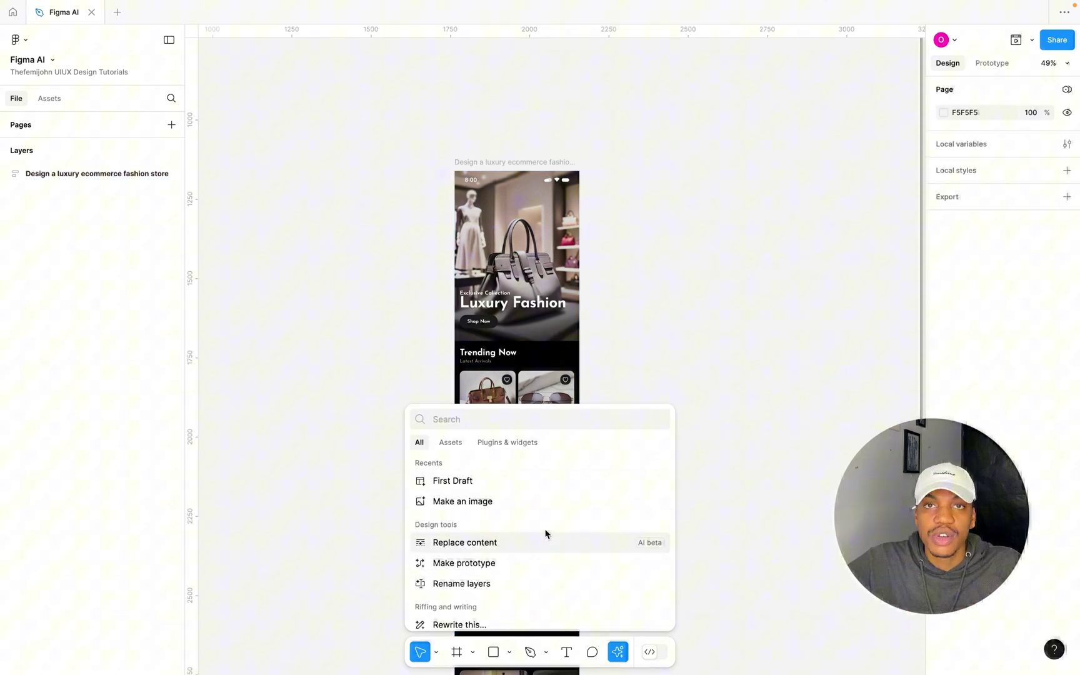
pyautogui.scroll(-2, 545, 533)
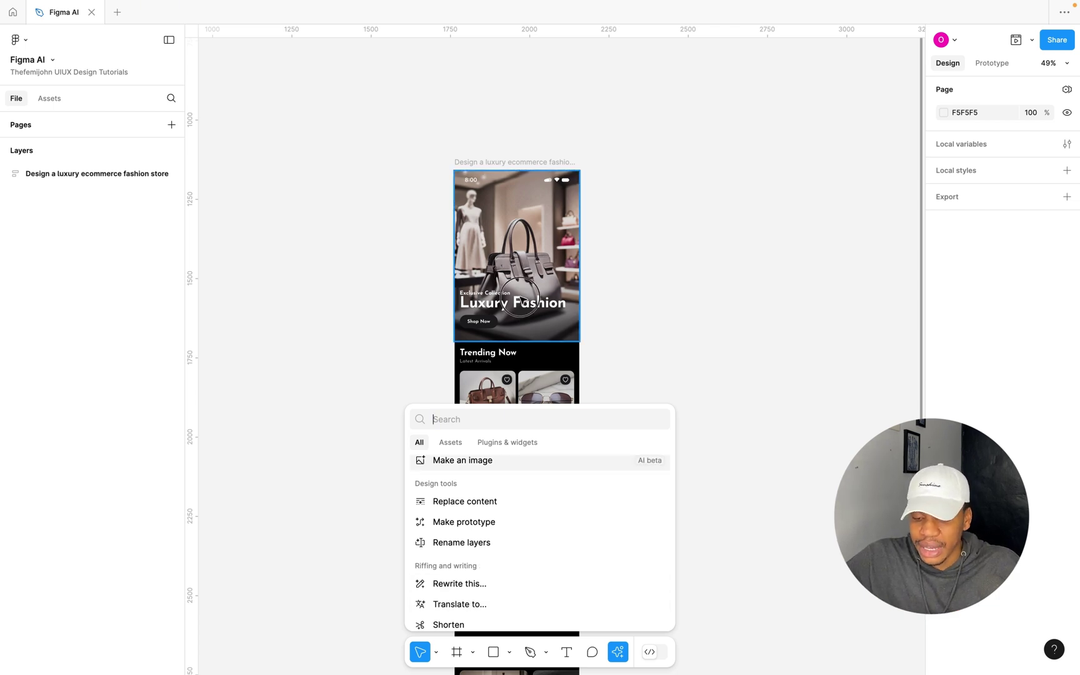
pyautogui.click(524, 301)
pyautogui.doubleClick(525, 303)
pyautogui.doubleClick(525, 308)
pyautogui.scroll(5, 524, 306)
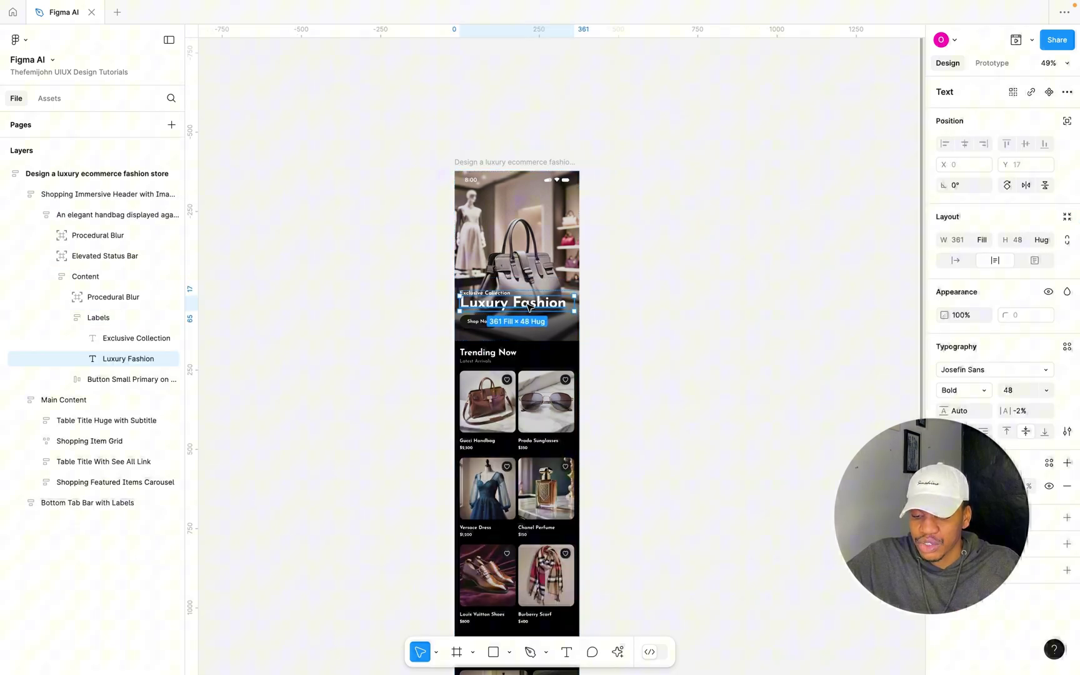
# Rewrite the headline with AI using the prompt 'make this about trend'.
pyautogui.click(617, 652)
pyautogui.click(482, 565)
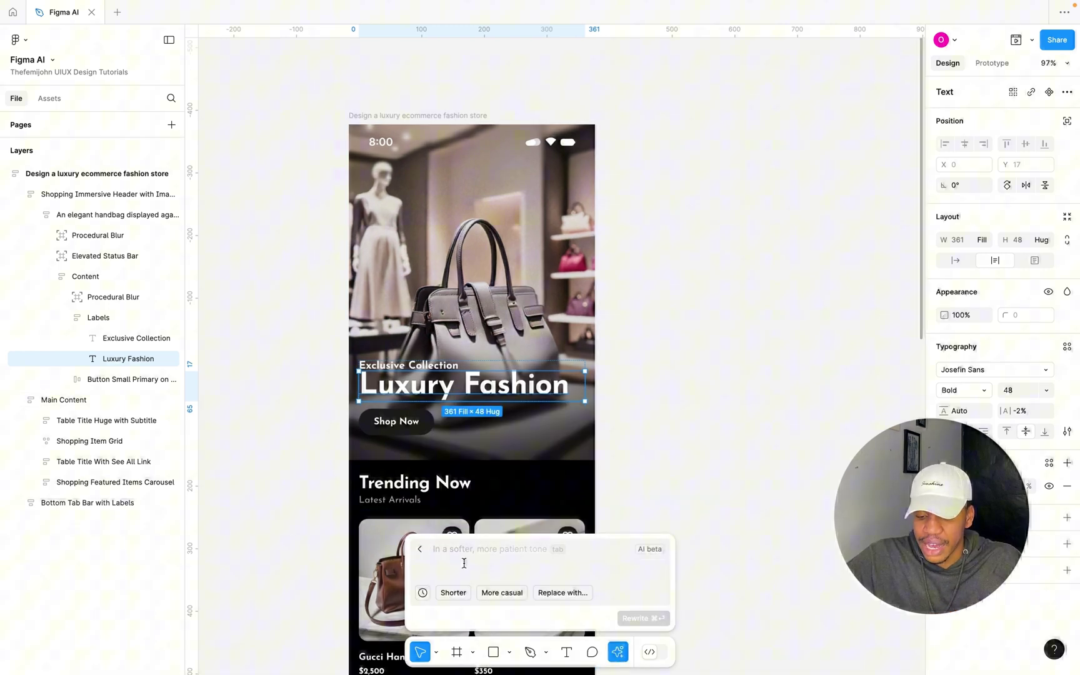
pyautogui.write('make t')
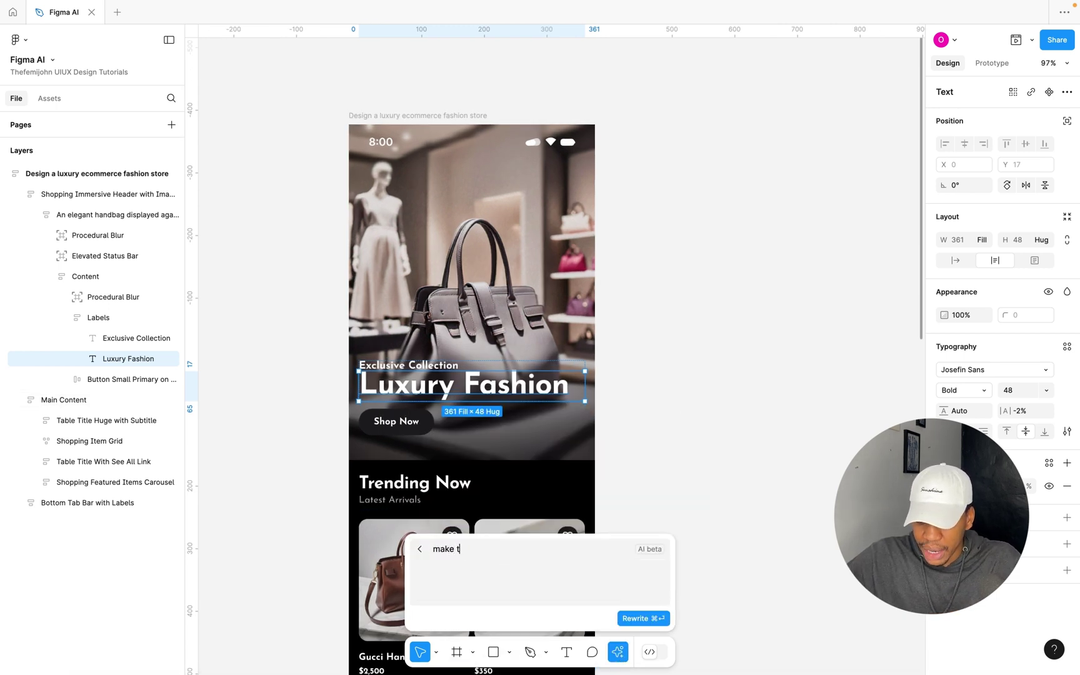
pyautogui.write('his about trends')
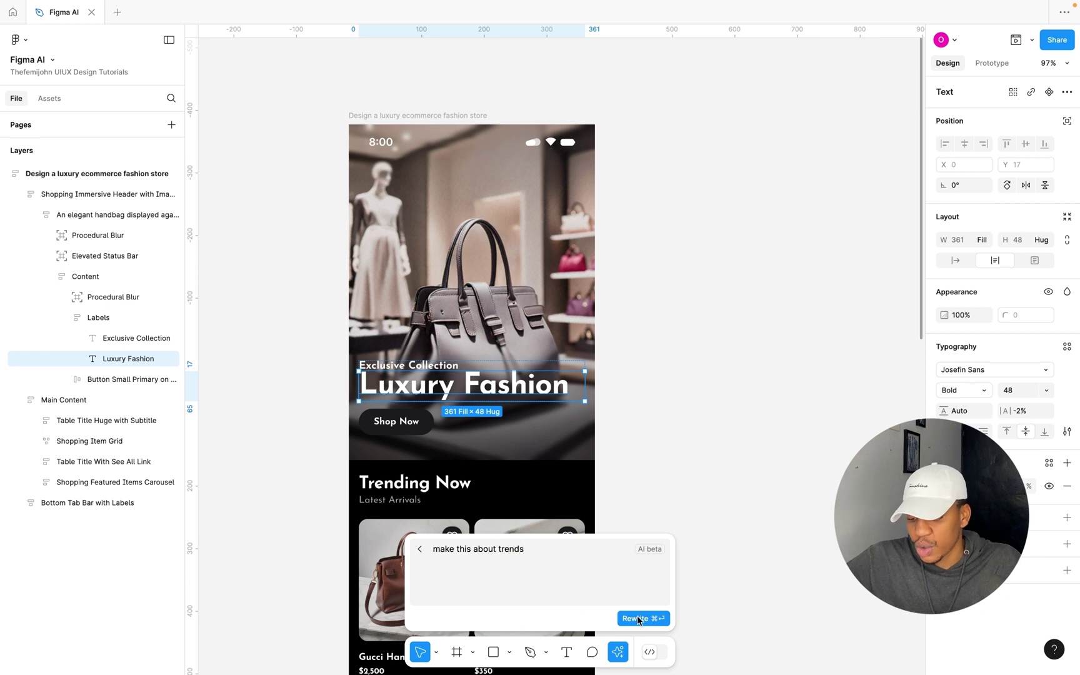
pyautogui.click(638, 619)
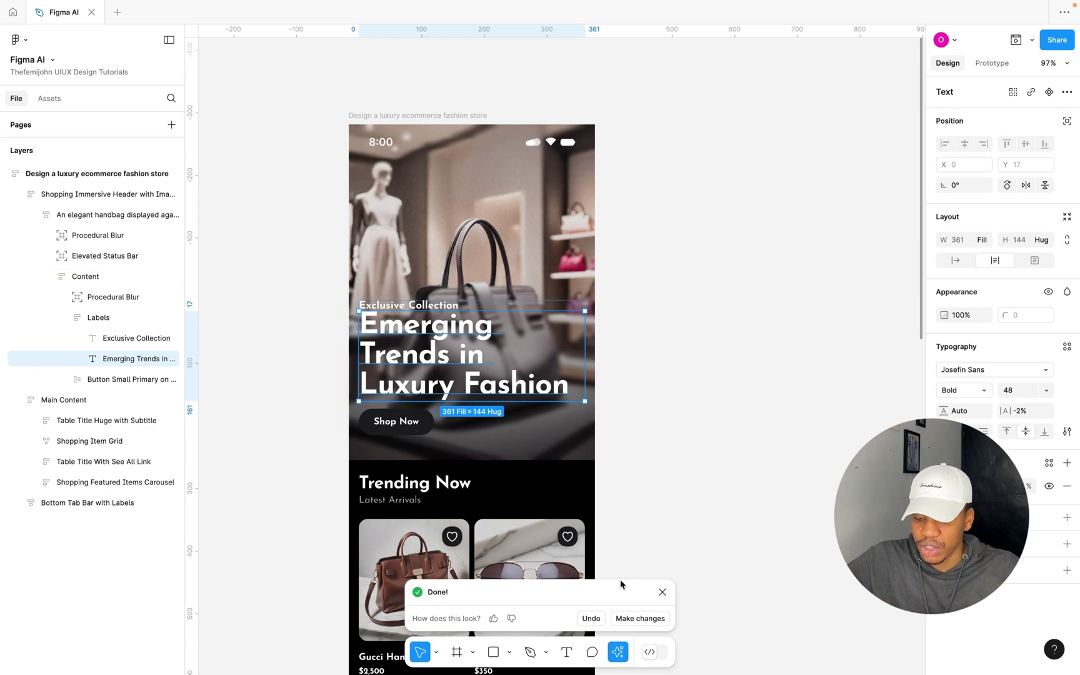
pyautogui.click(662, 593)
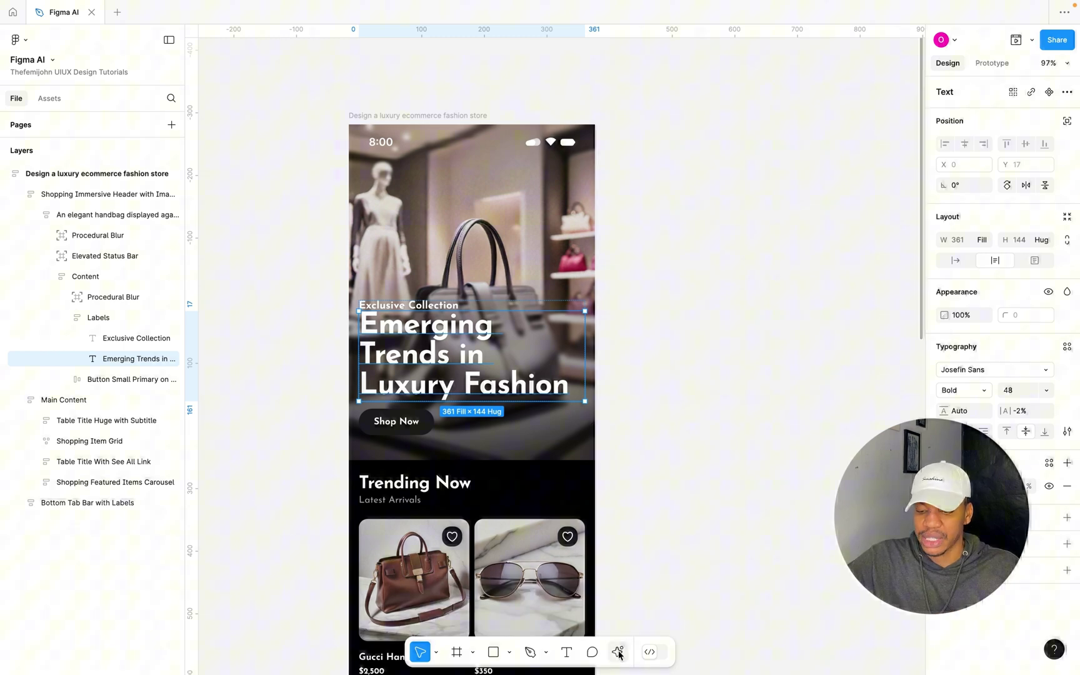
pyautogui.click(618, 652)
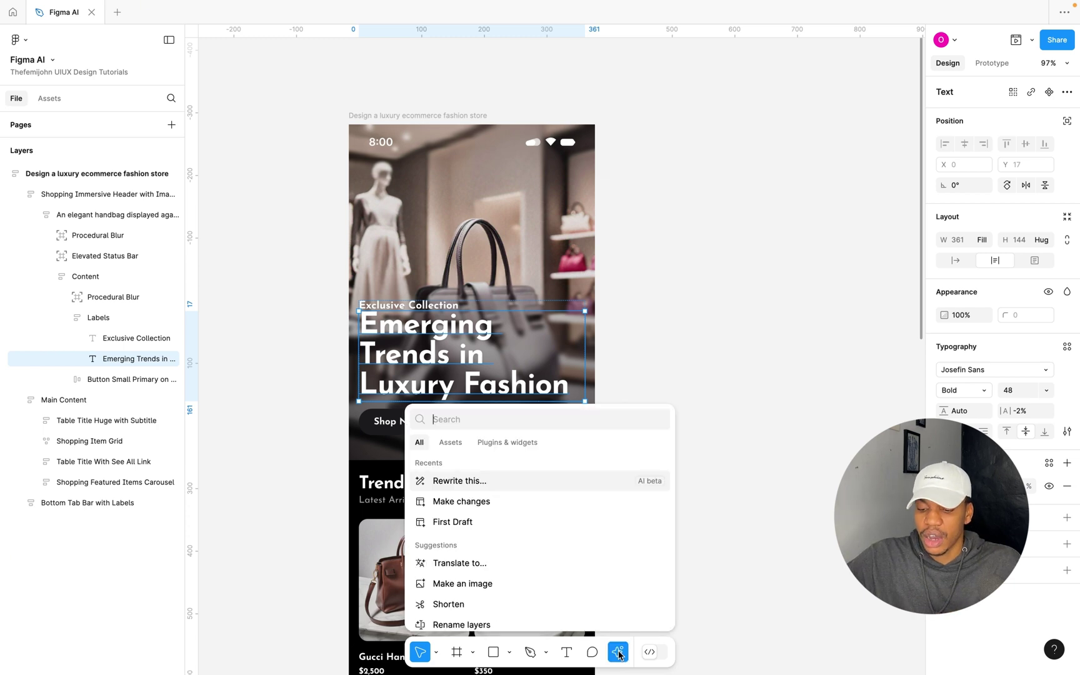
pyautogui.click(470, 570)
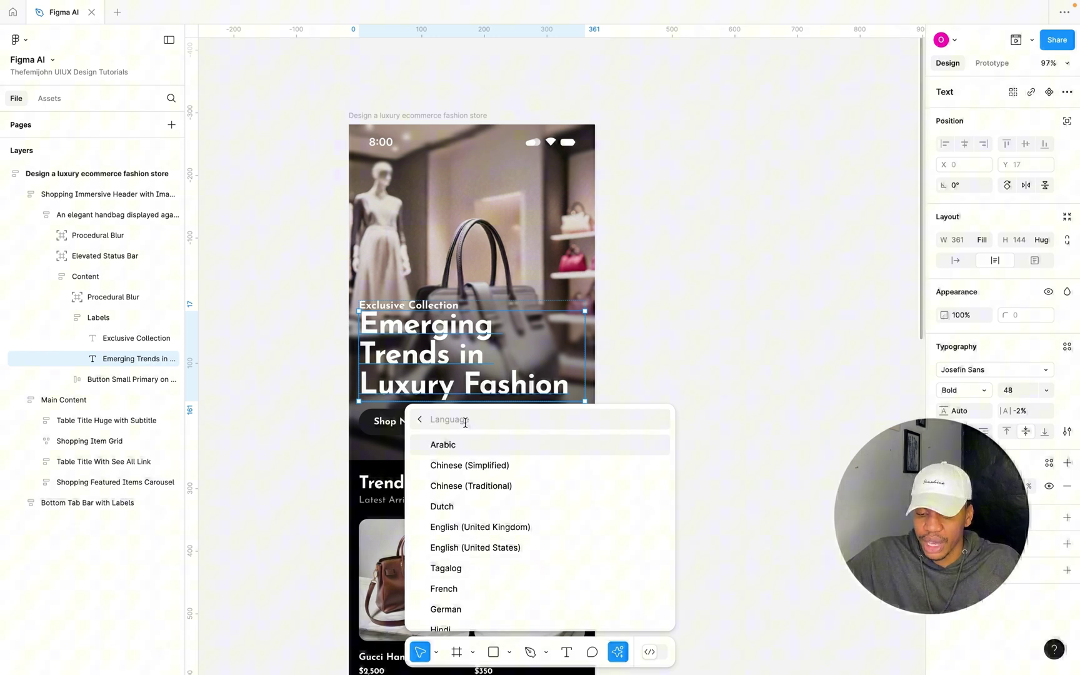
pyautogui.click(465, 422)
pyautogui.write('thai')
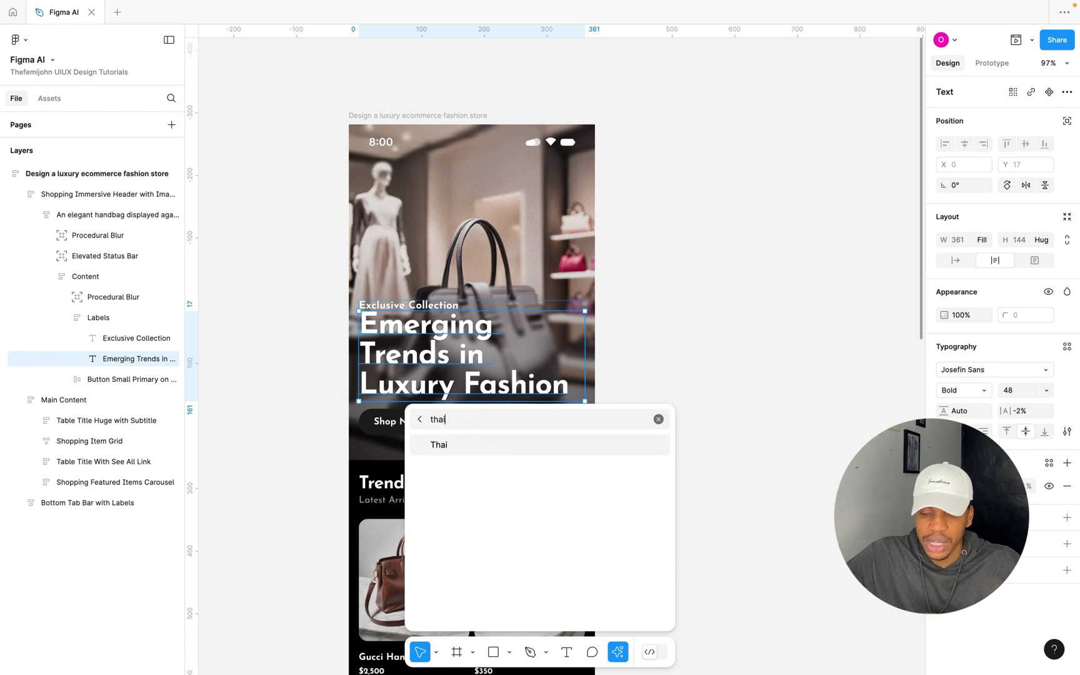
pyautogui.click(437, 444)
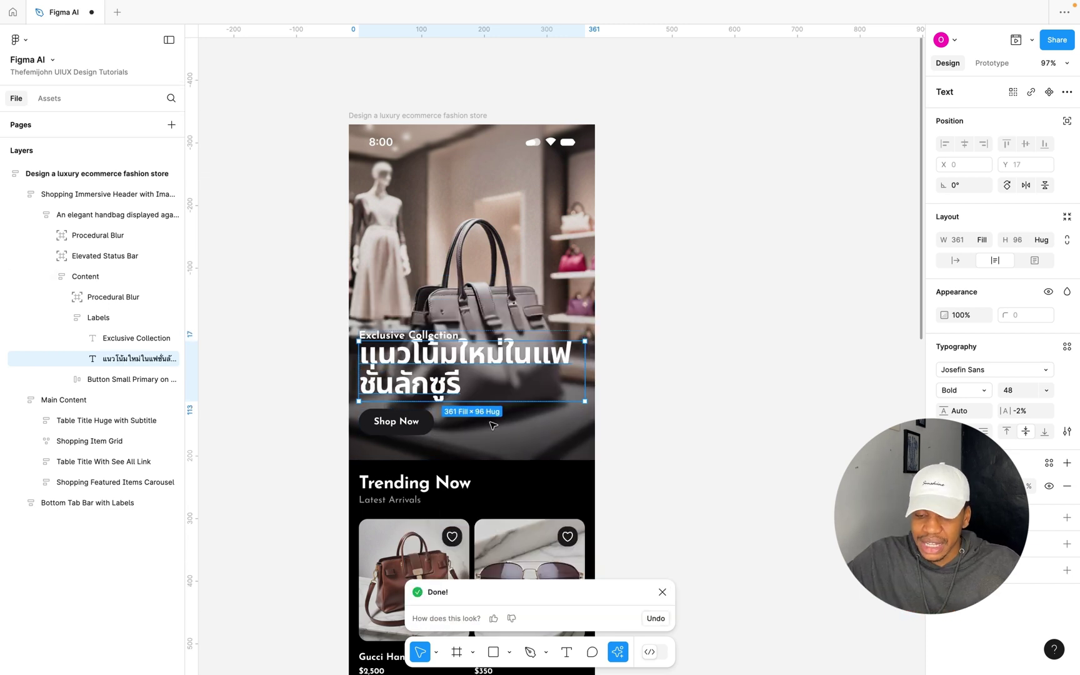
pyautogui.click(545, 426)
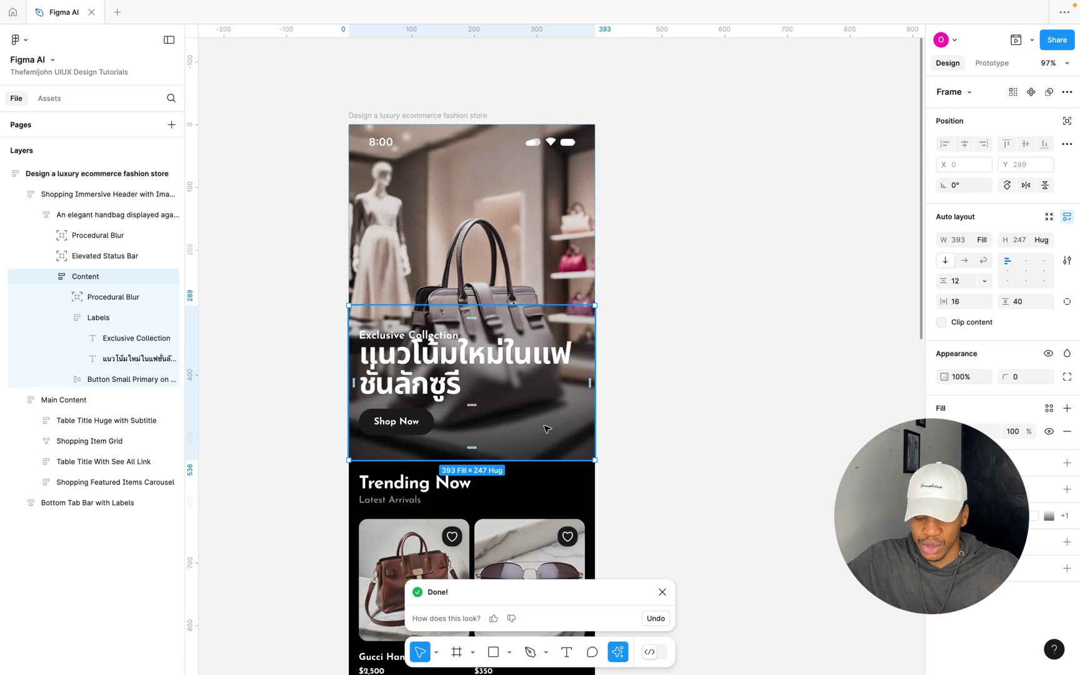
pyautogui.hotkey('ctrl', 'z')
pyautogui.hotkey('ctrl', 'z')
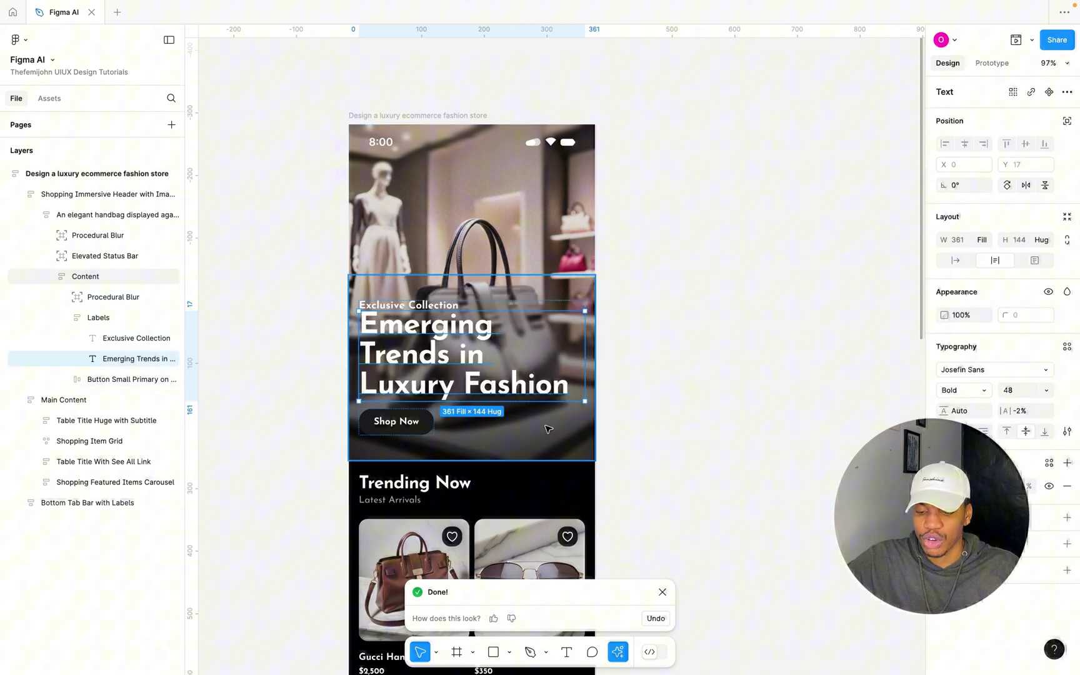
# Shorten the headline with AI to 'Luxury Fashion Trends' and reopen the actions list.
pyautogui.click(619, 653)
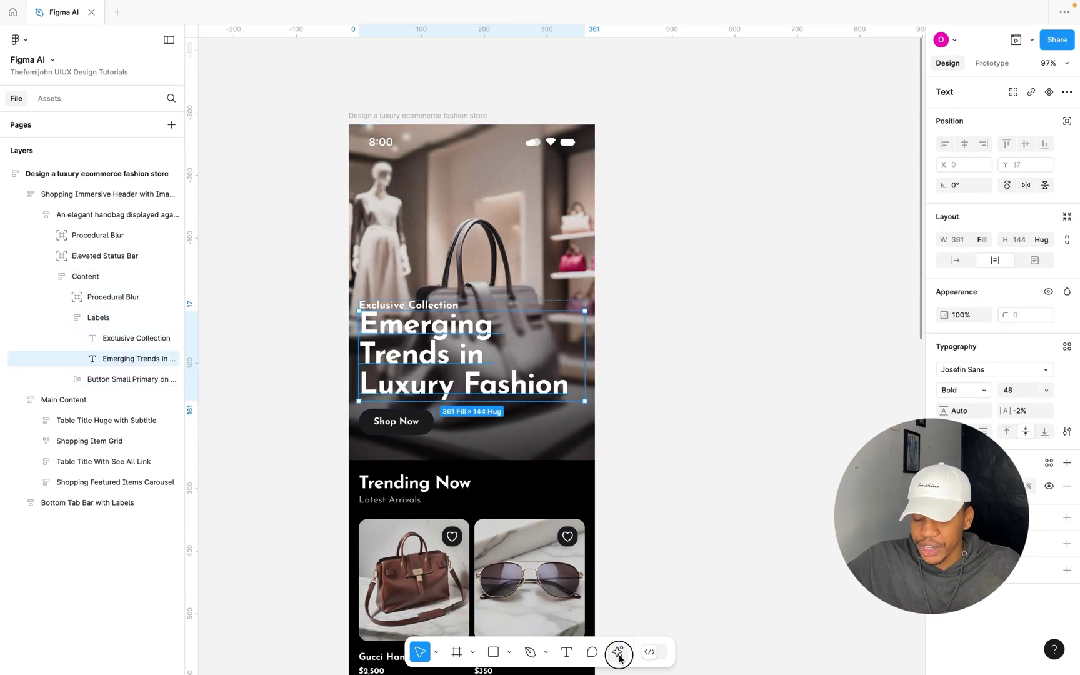
pyautogui.click(617, 653)
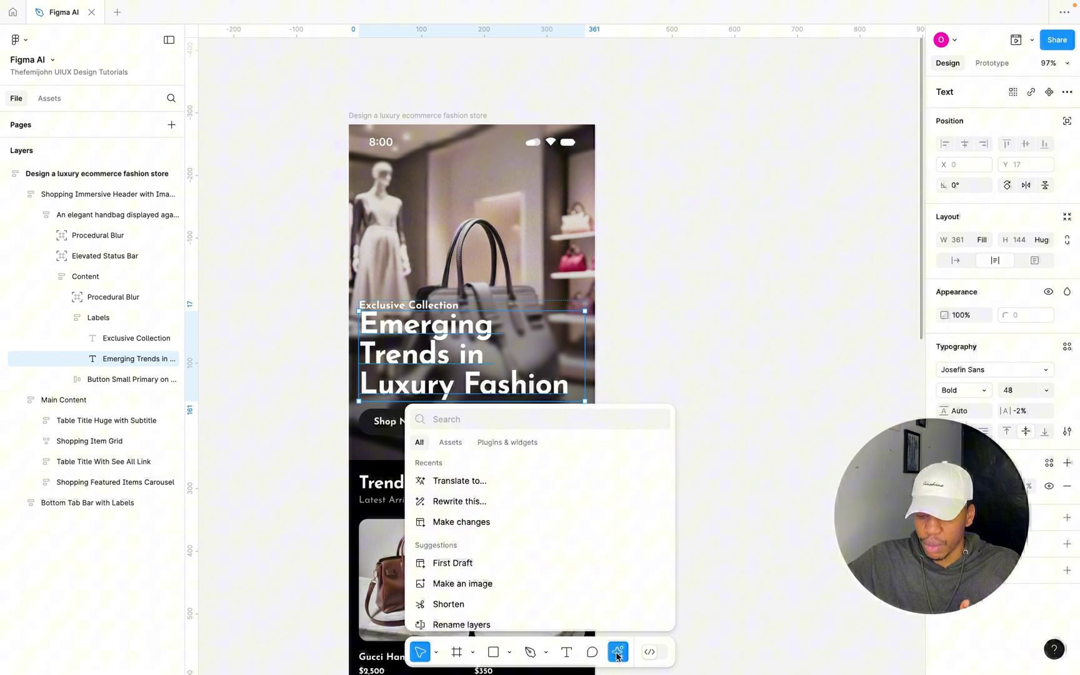
pyautogui.click(462, 605)
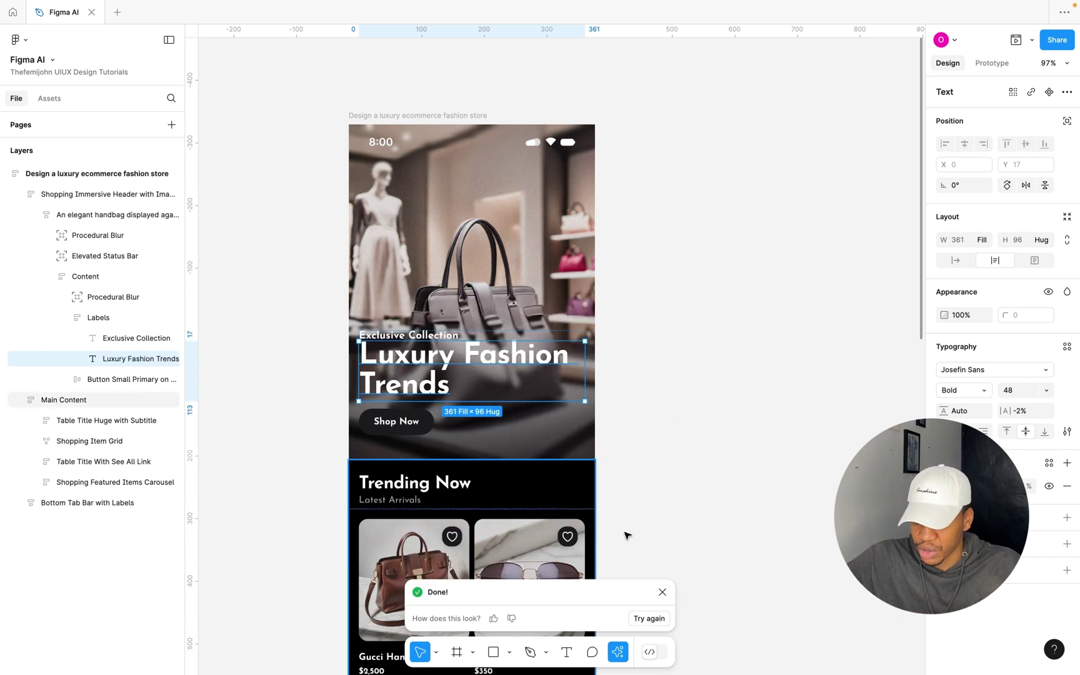
pyautogui.click(663, 592)
pyautogui.click(617, 652)
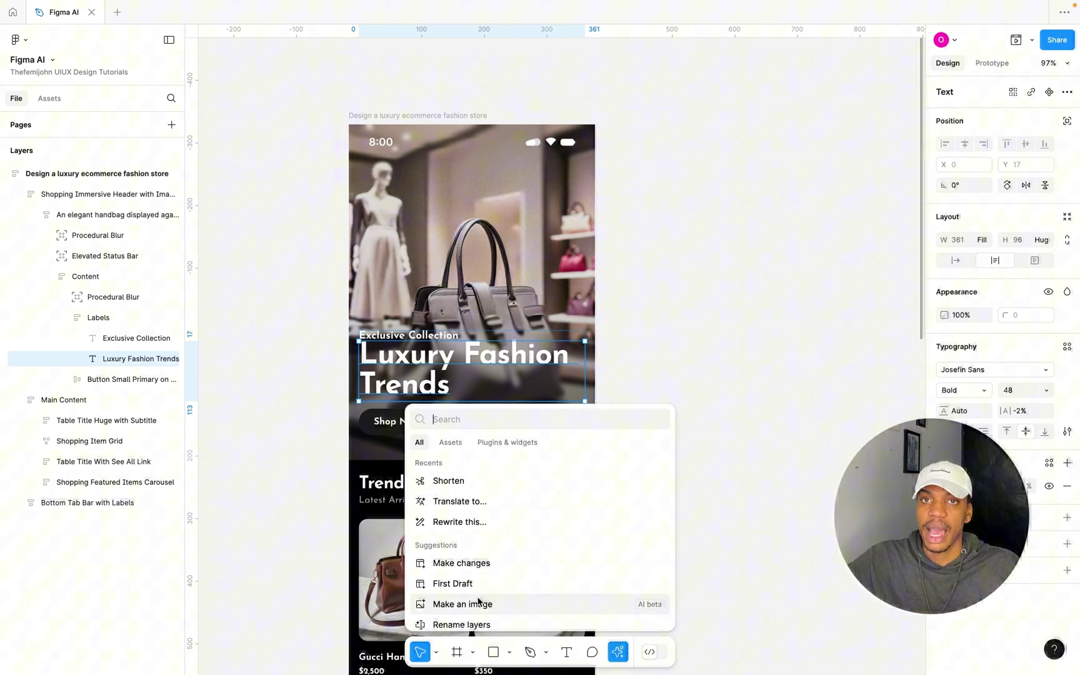
# Choose Make an image with the prompt 'Make an image of a luxury jewelry collection'.
pyautogui.click(681, 422)
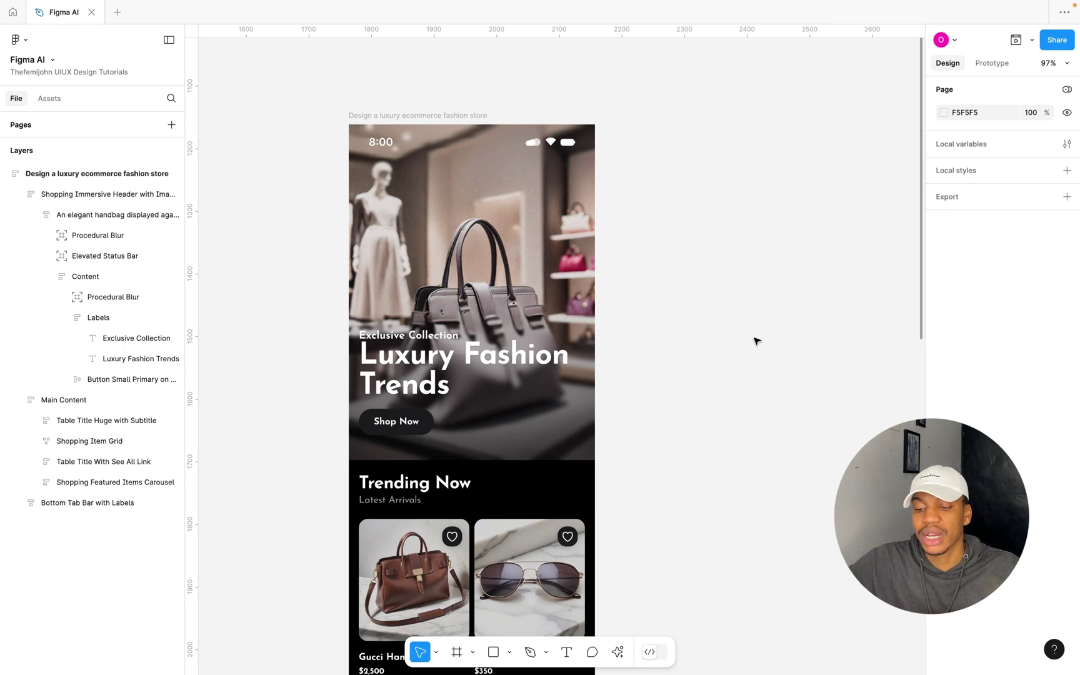
pyautogui.click(619, 652)
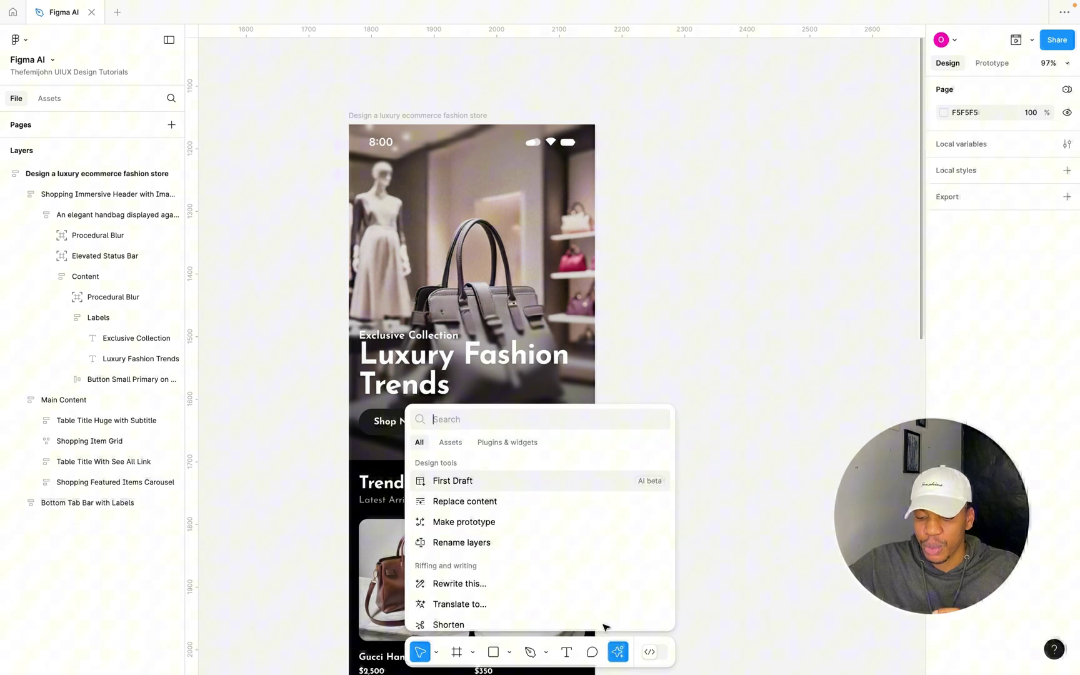
pyautogui.scroll(-3, 572, 590)
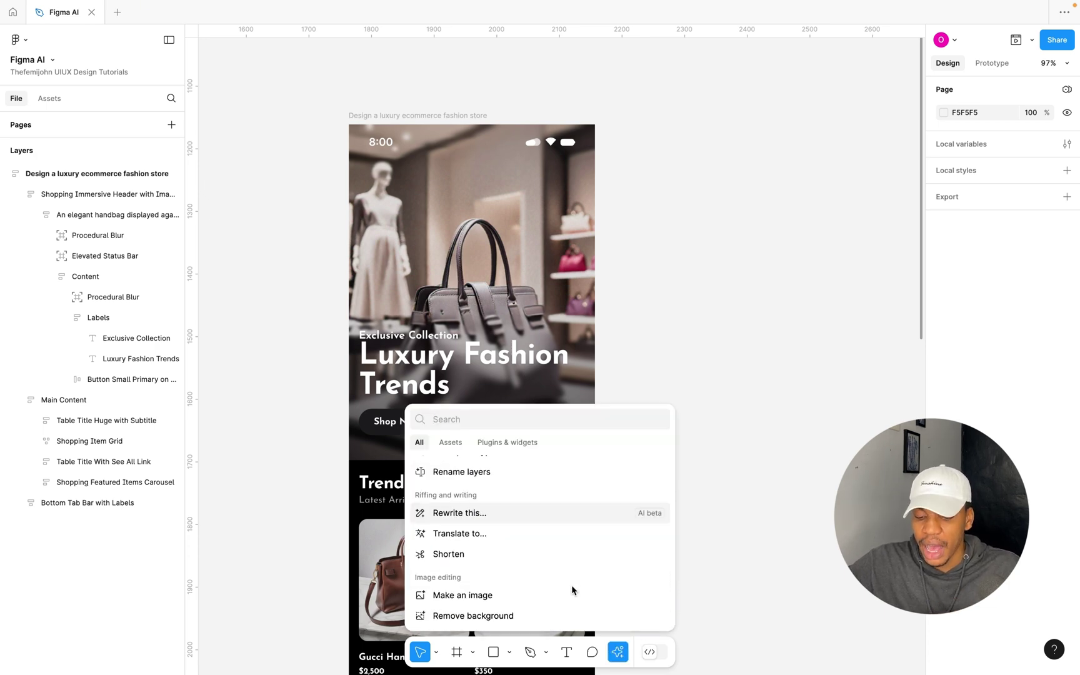
pyautogui.click(458, 597)
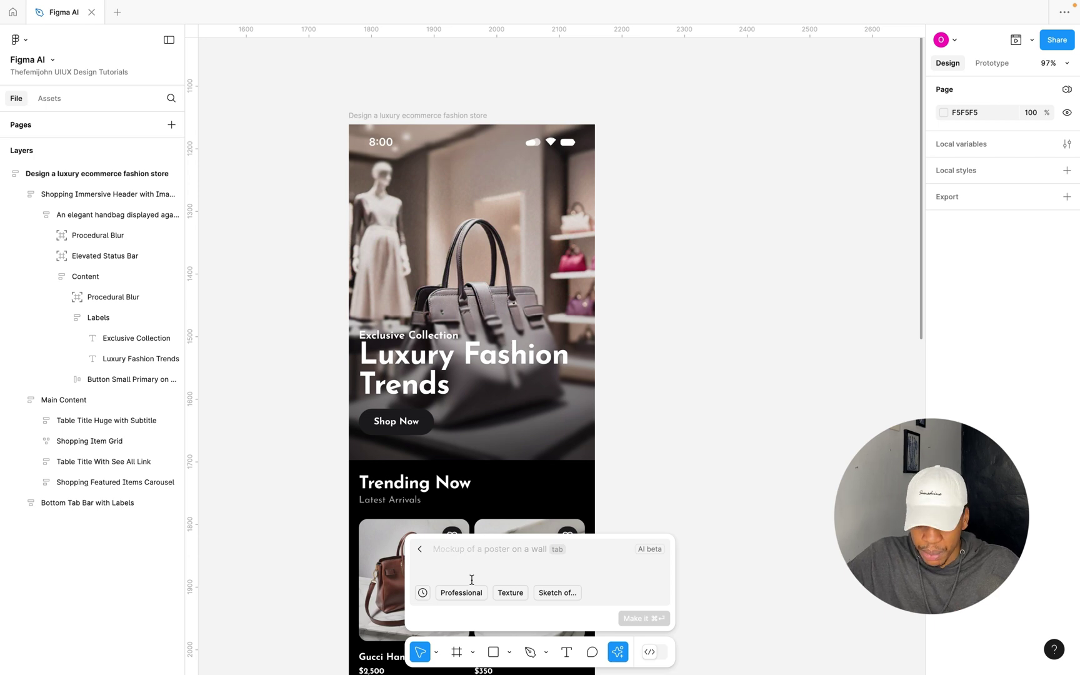
pyautogui.write('Make a')
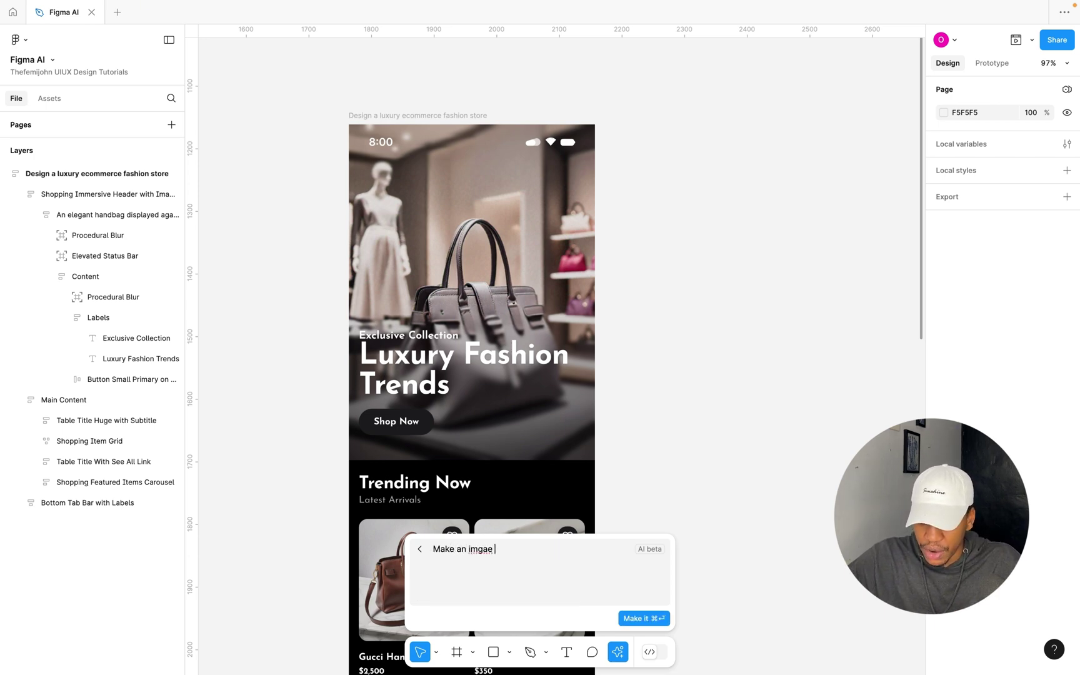
pyautogui.write('n im')
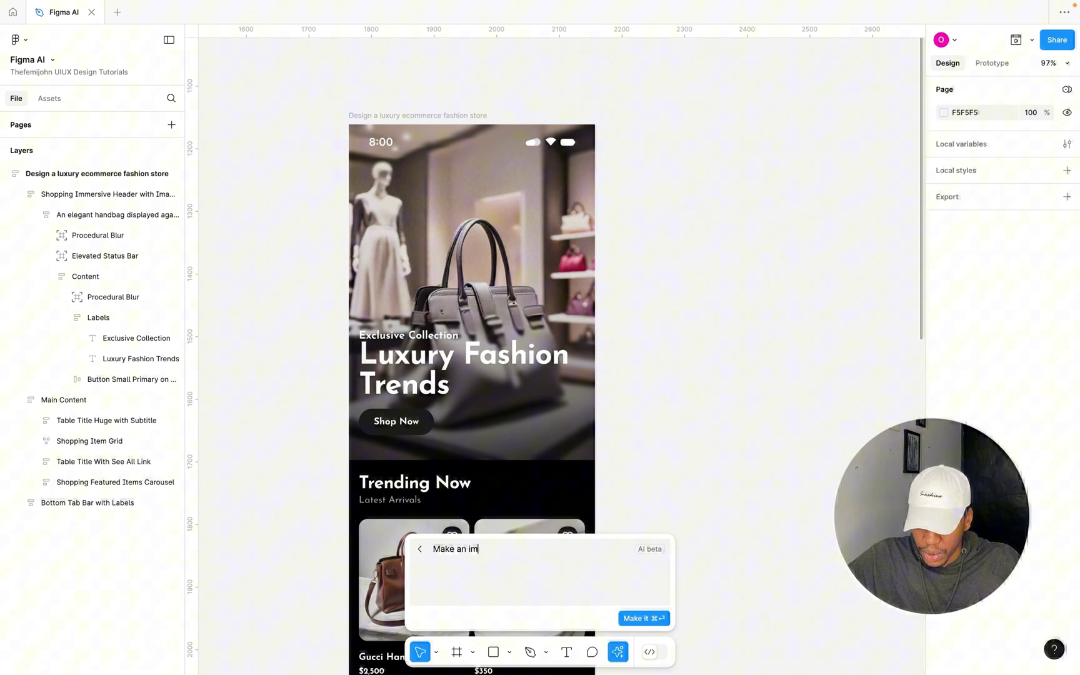
pyautogui.write('age of a')
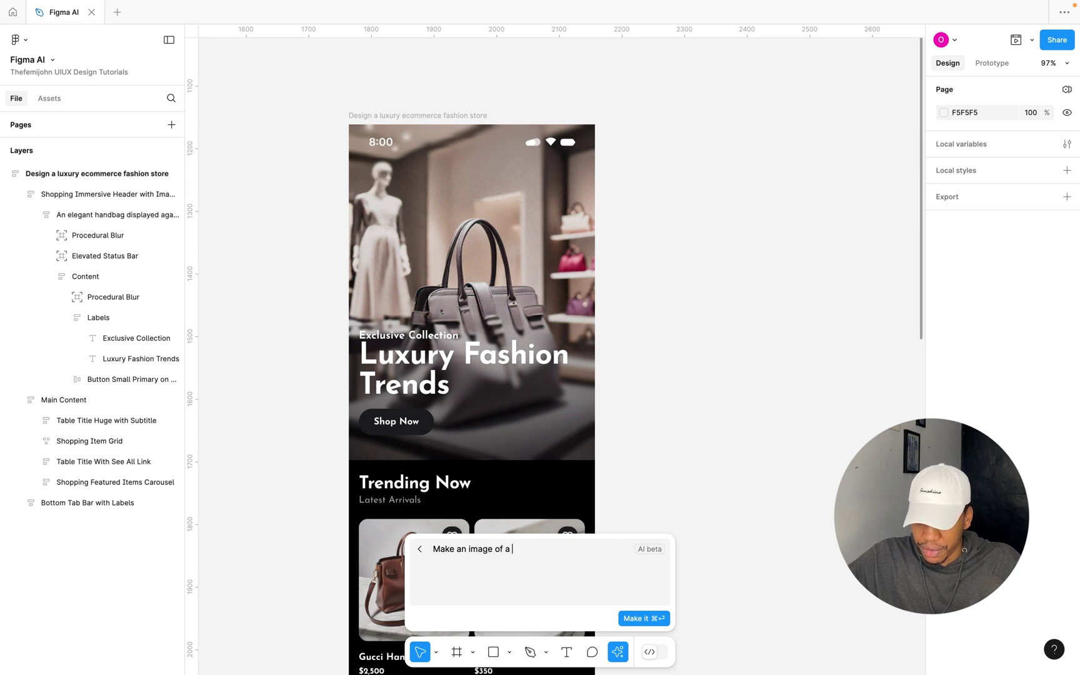
pyautogui.write(' luxu')
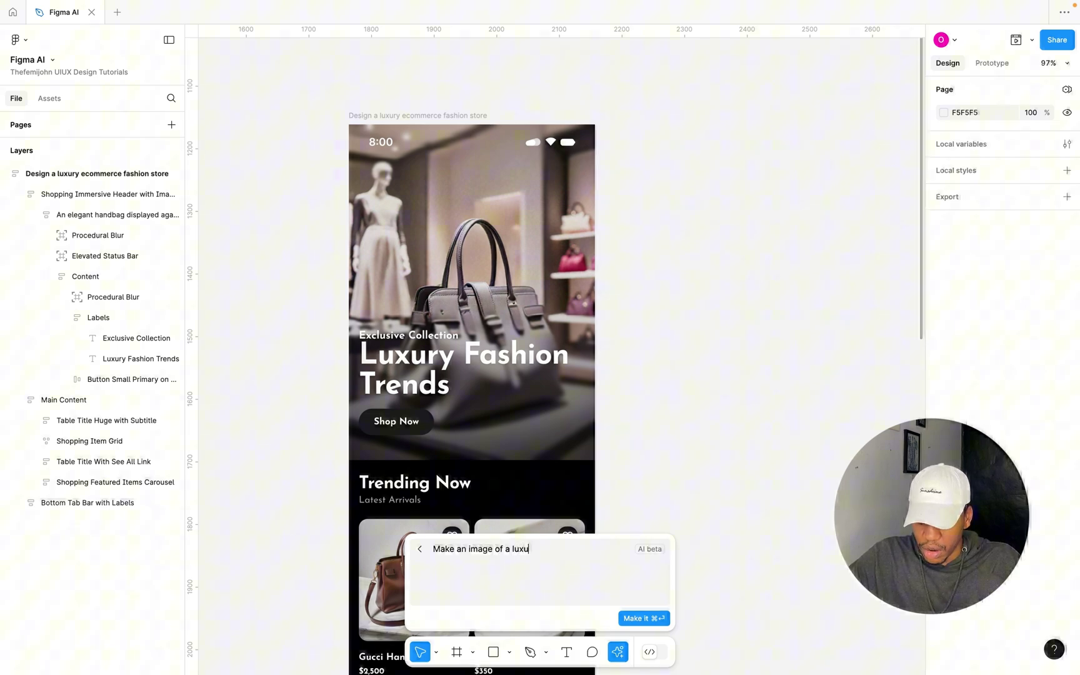
pyautogui.write('ry jewe')
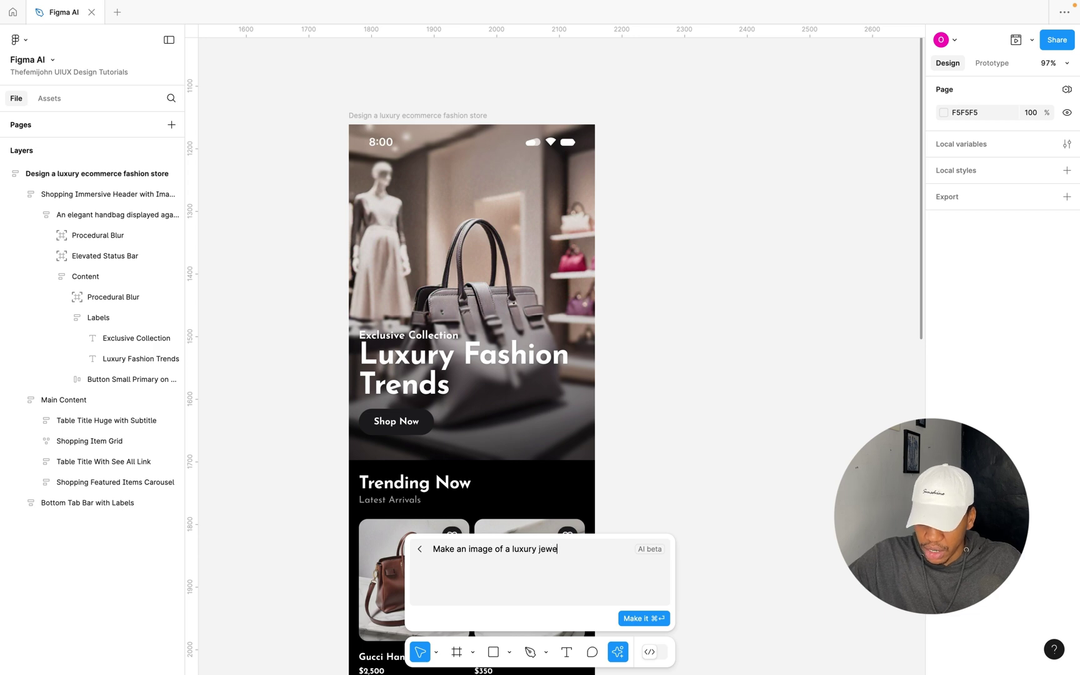
pyautogui.write('lry collection')
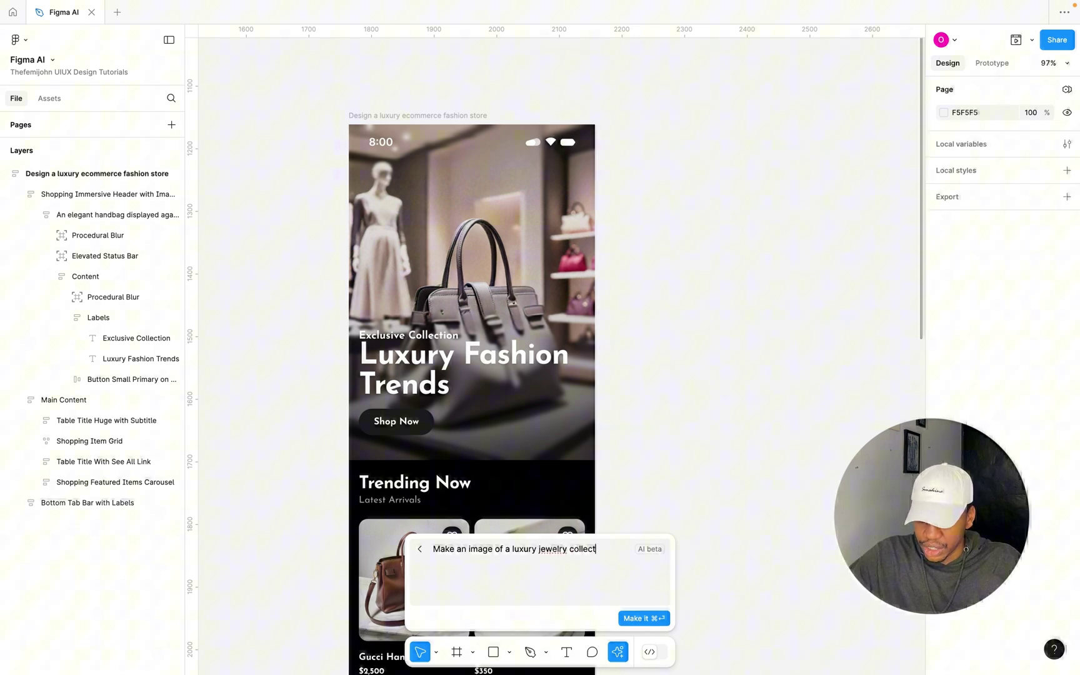
# Generate the jewelry collection image and move it to the right of the phone screen.
pyautogui.click(644, 619)
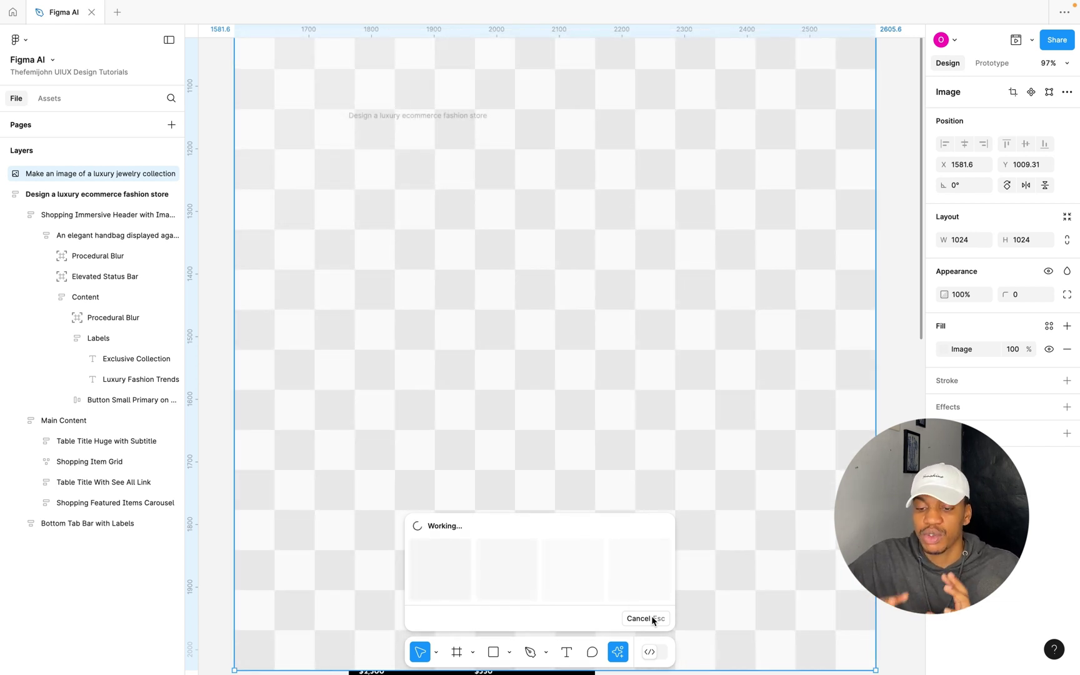
pyautogui.scroll(-5, 697, 513)
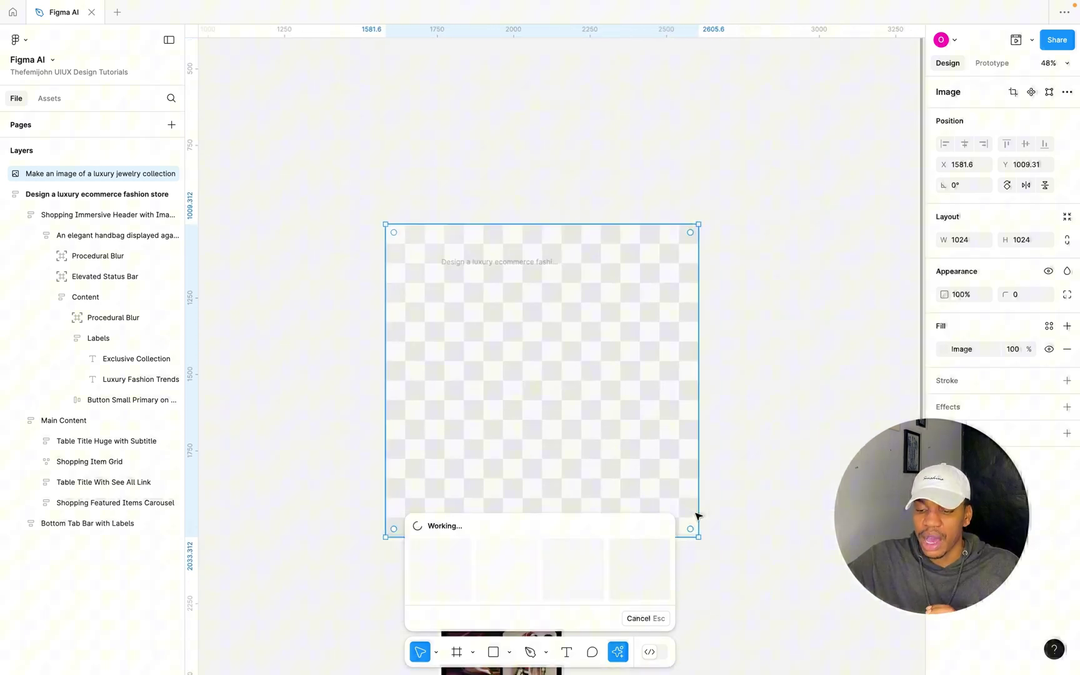
pyautogui.hscroll(4, 697, 514)
pyautogui.scroll(-3, 697, 514)
pyautogui.moveTo(494, 367); pyautogui.dragTo(666, 385)
pyautogui.scroll(-3, 711, 335)
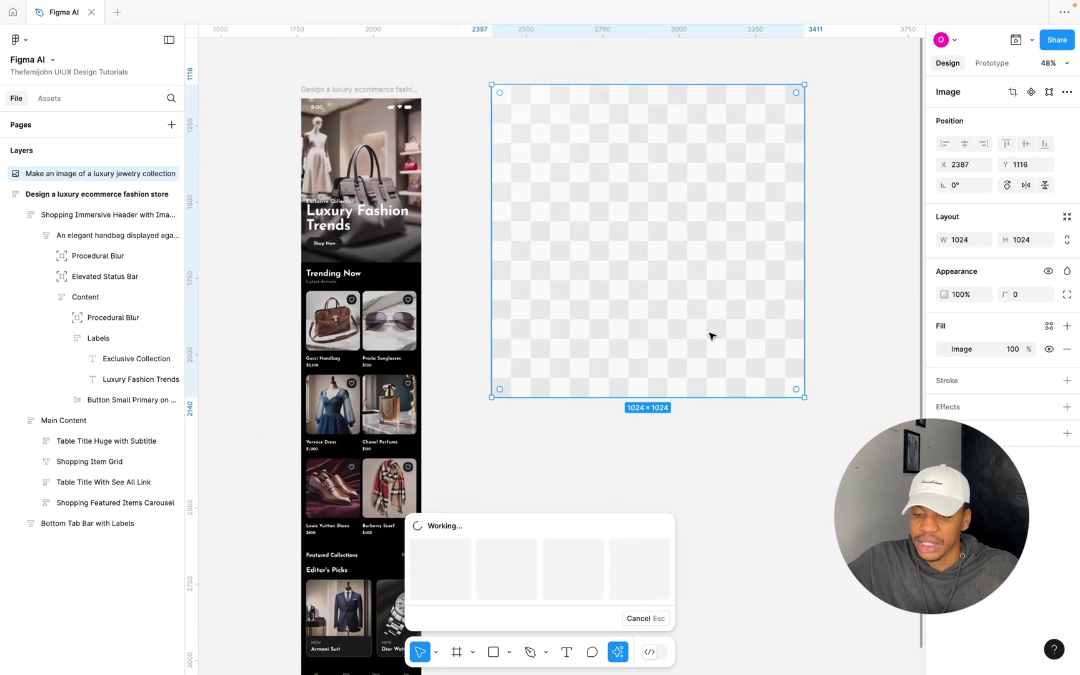
pyautogui.scroll(-1, 711, 336)
pyautogui.scroll(2, 712, 336)
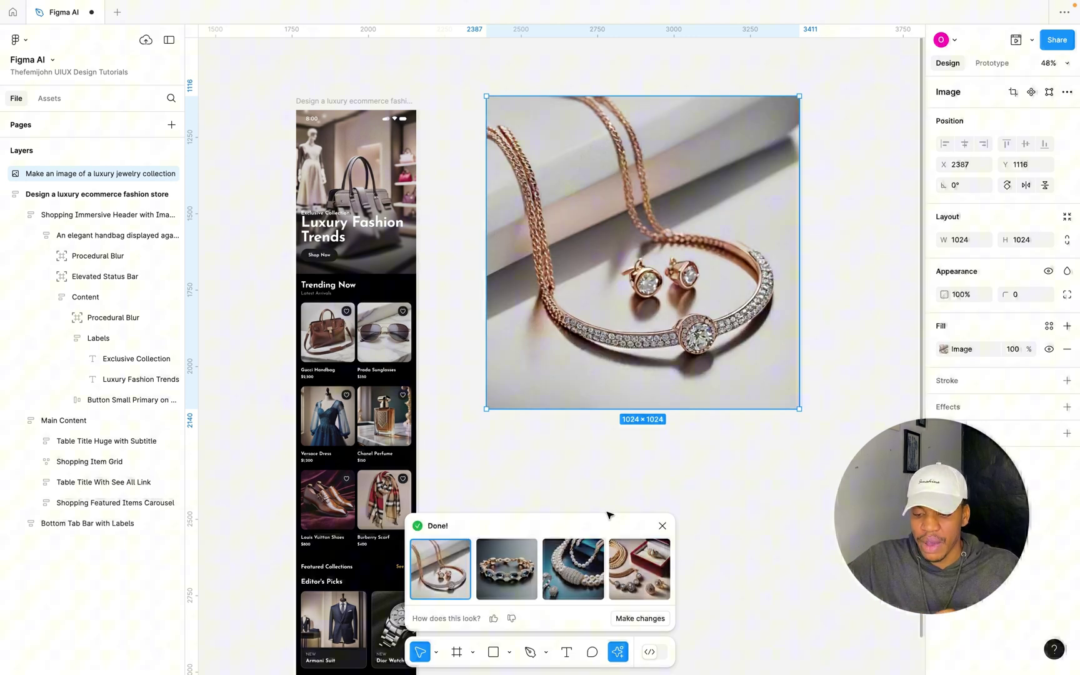
# Place the sapphire bracelet variation on the canvas below the pearl jewelry image.
pyautogui.click(733, 430)
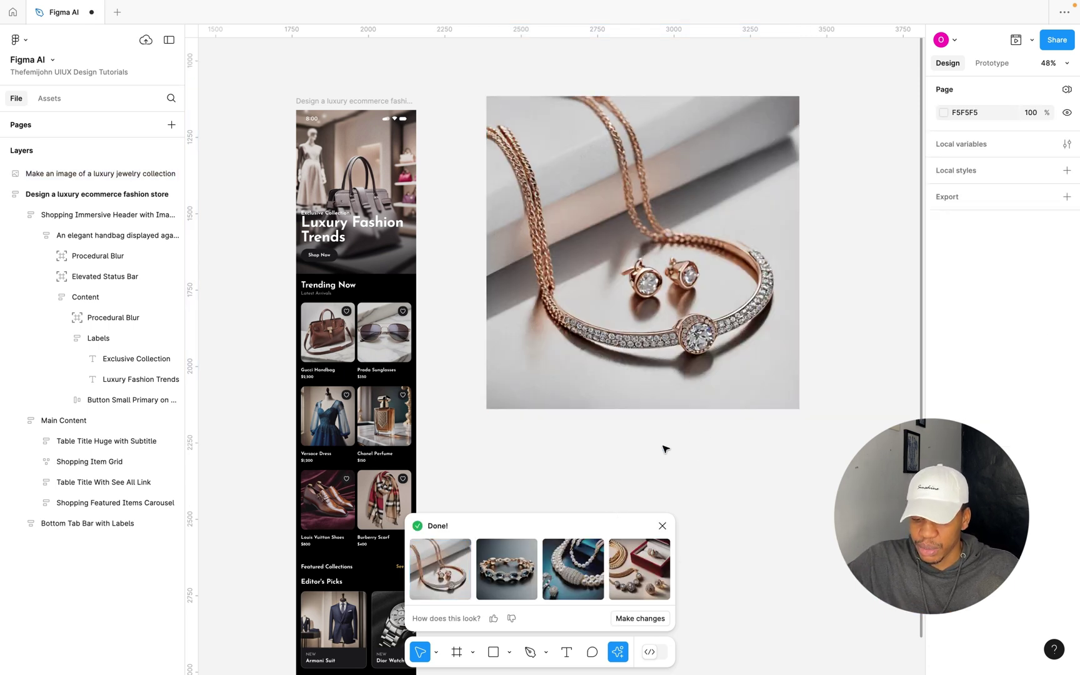
pyautogui.moveTo(512, 582); pyautogui.dragTo(761, 507)
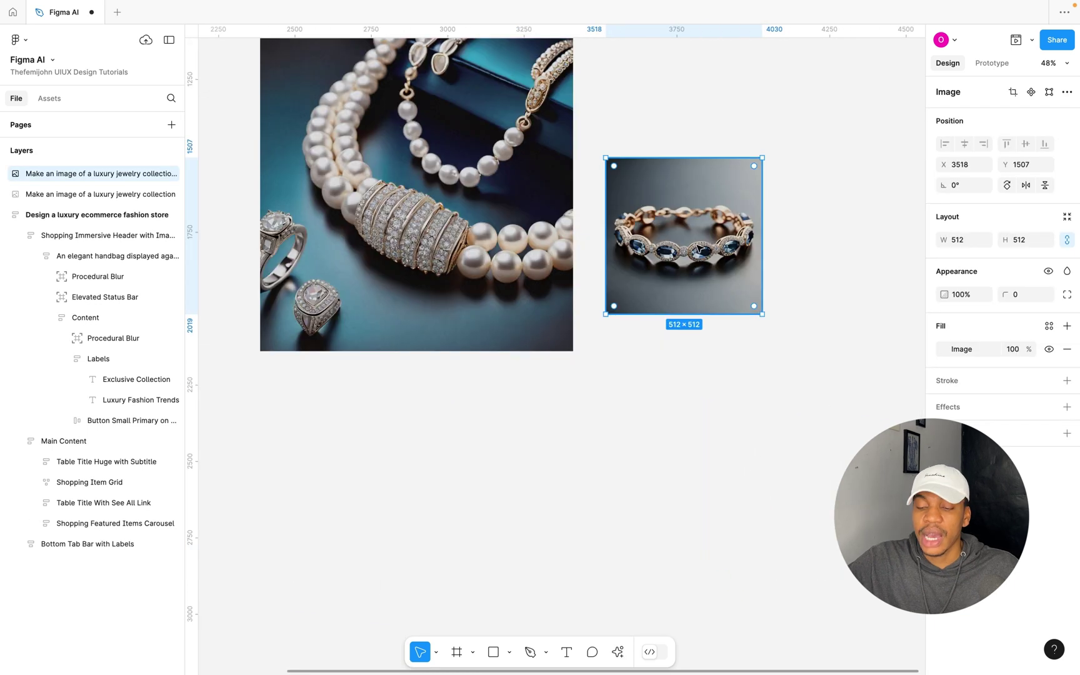
pyautogui.scroll(-5, 610, 374)
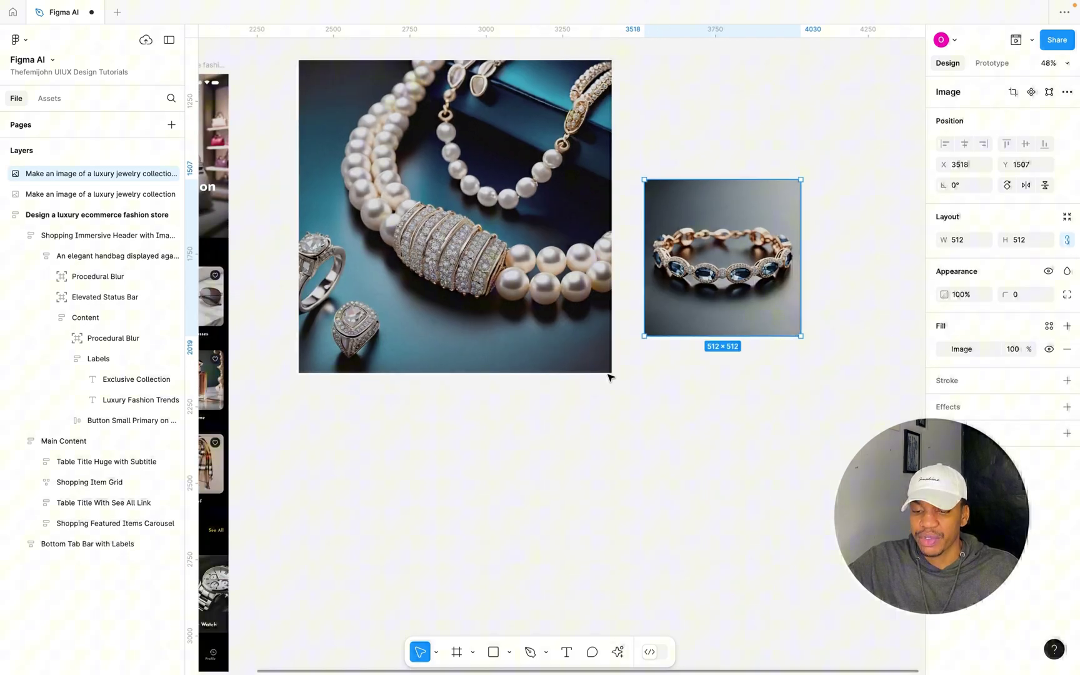
pyautogui.moveTo(729, 361); pyautogui.dragTo(579, 515)
pyautogui.scroll(3, 579, 515)
pyautogui.scroll(5, 576, 513)
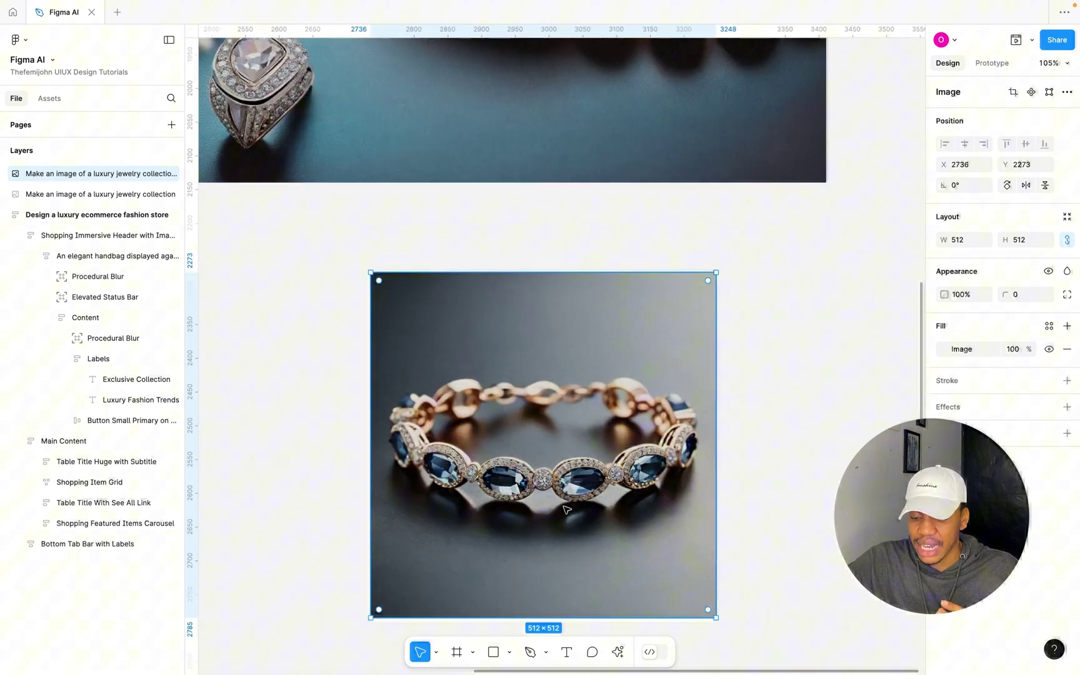
pyautogui.click(833, 448)
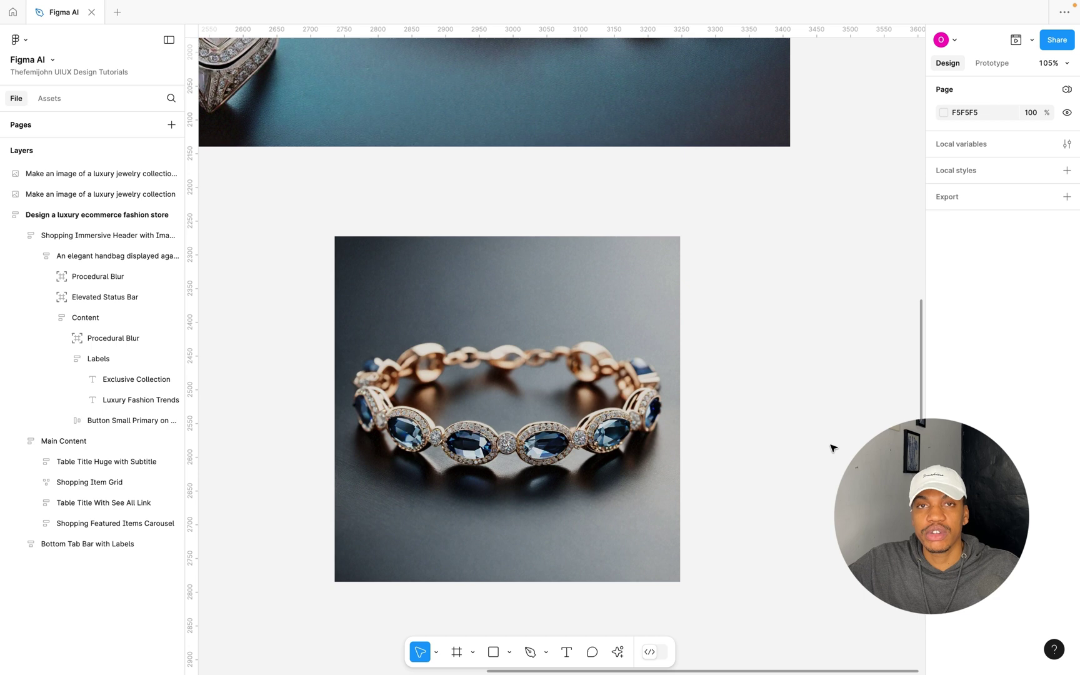
pyautogui.click(678, 452)
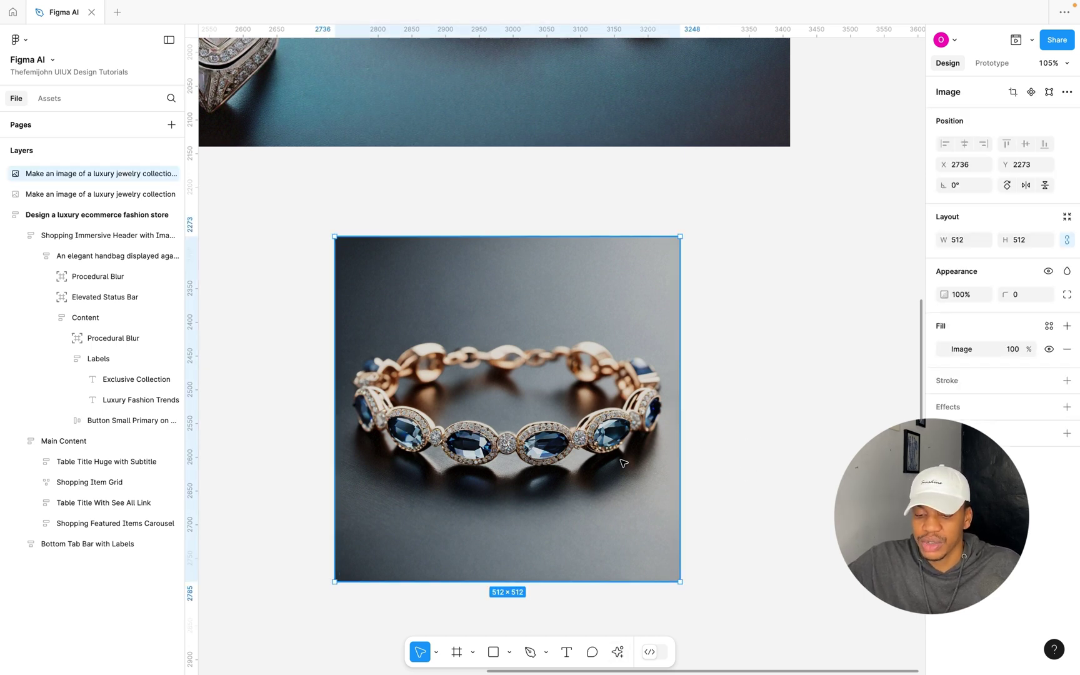
# Remove the bracelet image's background with AI, then nudge it up and right.
pyautogui.click(617, 652)
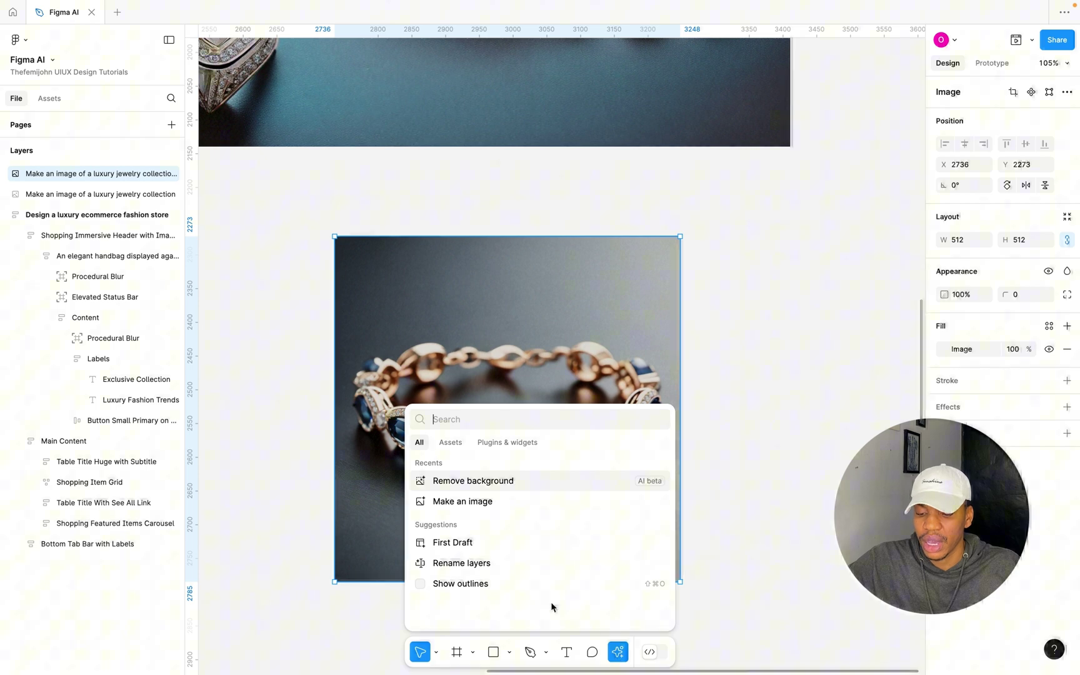
pyautogui.click(477, 482)
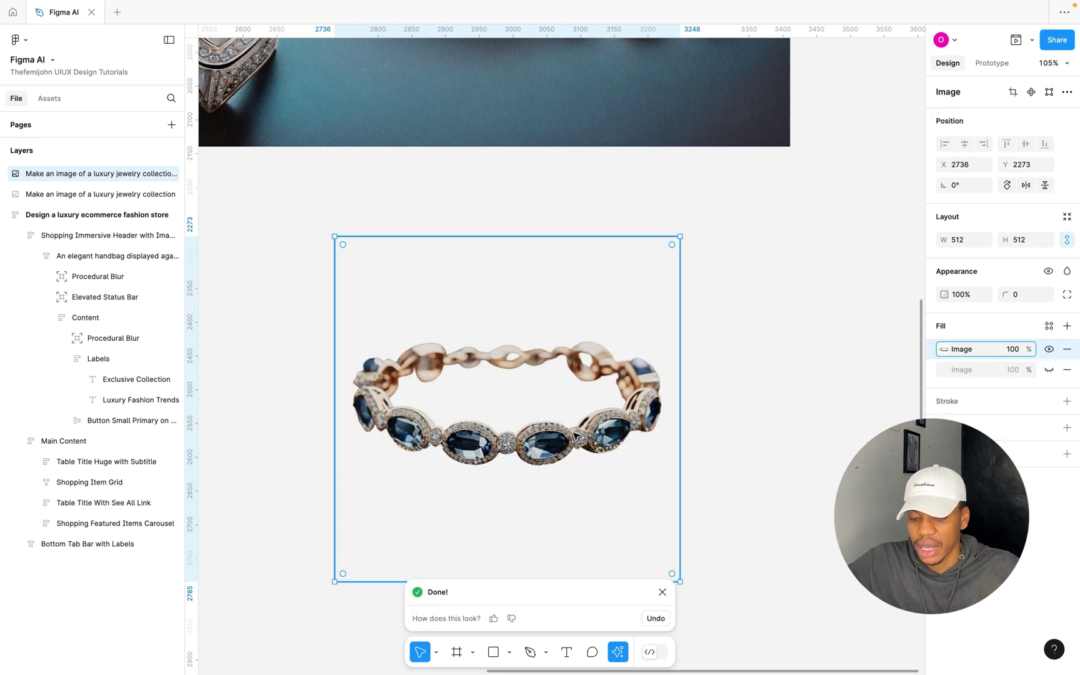
pyautogui.moveTo(572, 445); pyautogui.dragTo(589, 391)
pyautogui.press('k')
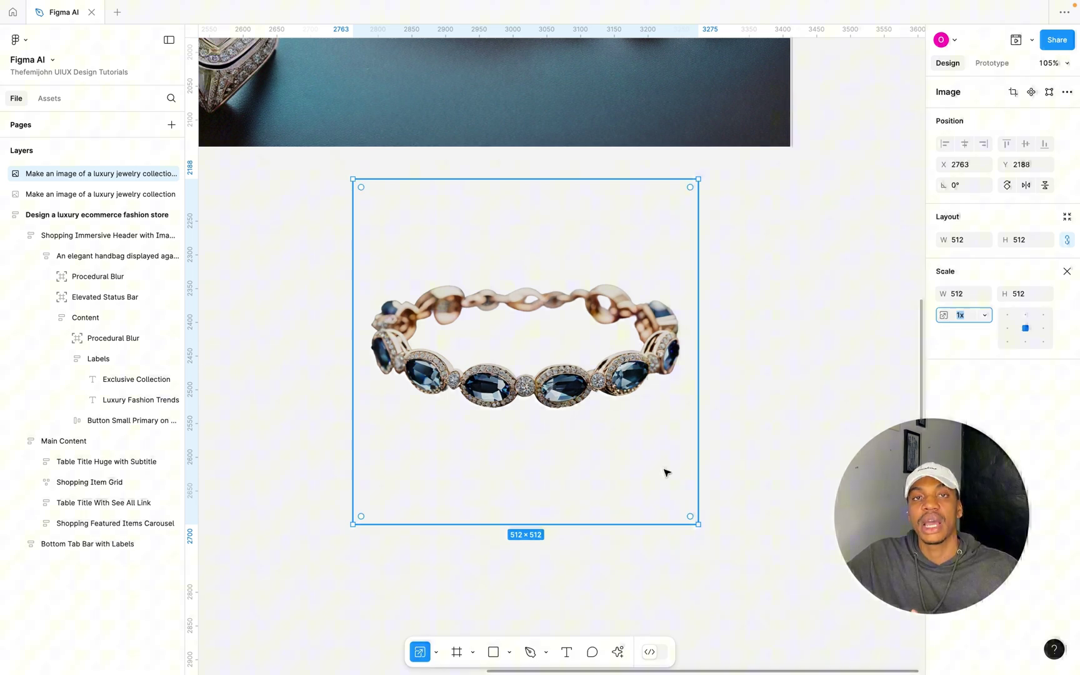
# Delete both the pearl and bracelet jewelry images from the canvas.
pyautogui.scroll(-10, 701, 490)
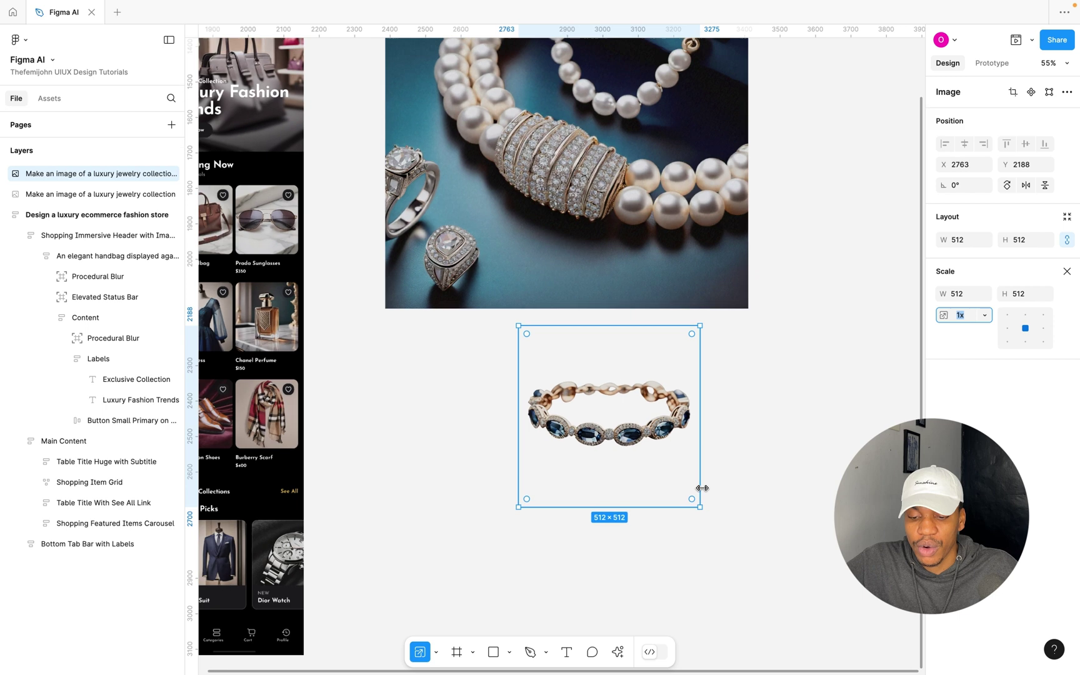
pyautogui.moveTo(562, 145); pyautogui.dragTo(721, 482)
pyautogui.press('Delete')
# Run AI Rename layers on the fashion store screen frame's 28 layers.
pyautogui.click(445, 187)
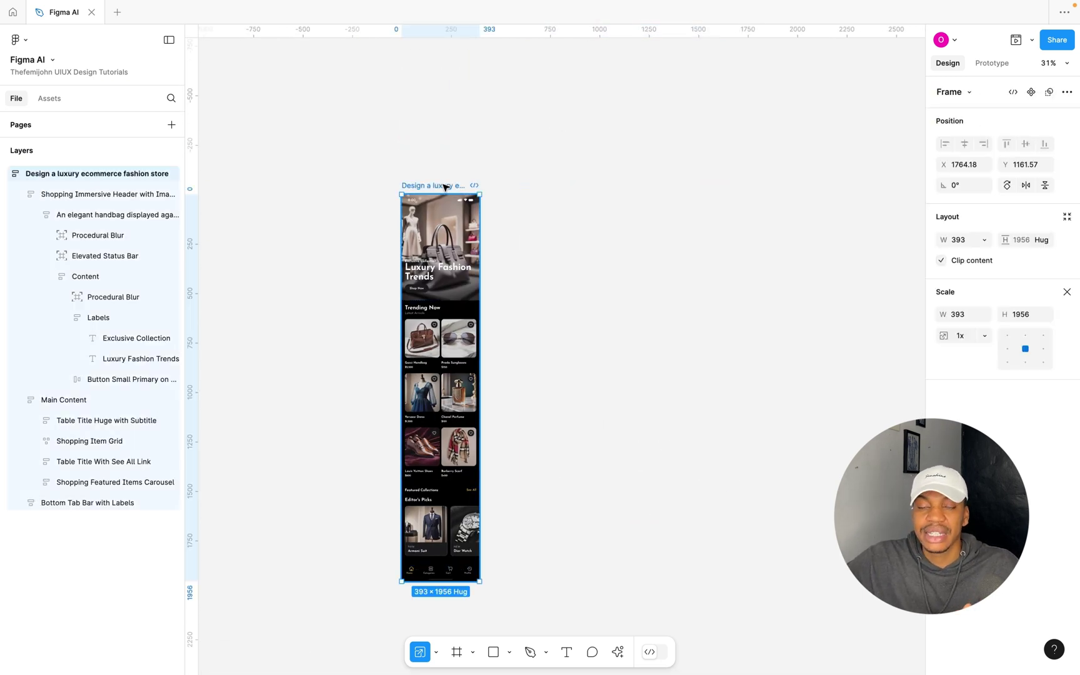
pyautogui.hscroll(-4, 445, 186)
pyautogui.scroll(-2, 445, 186)
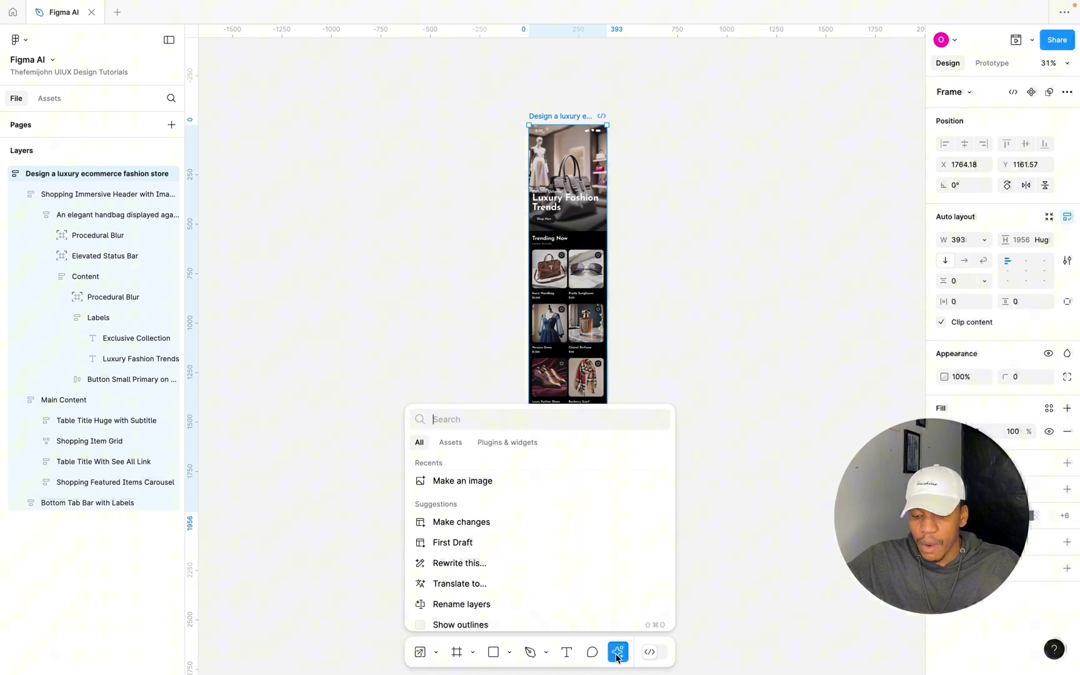
pyautogui.scroll(-1, 494, 581)
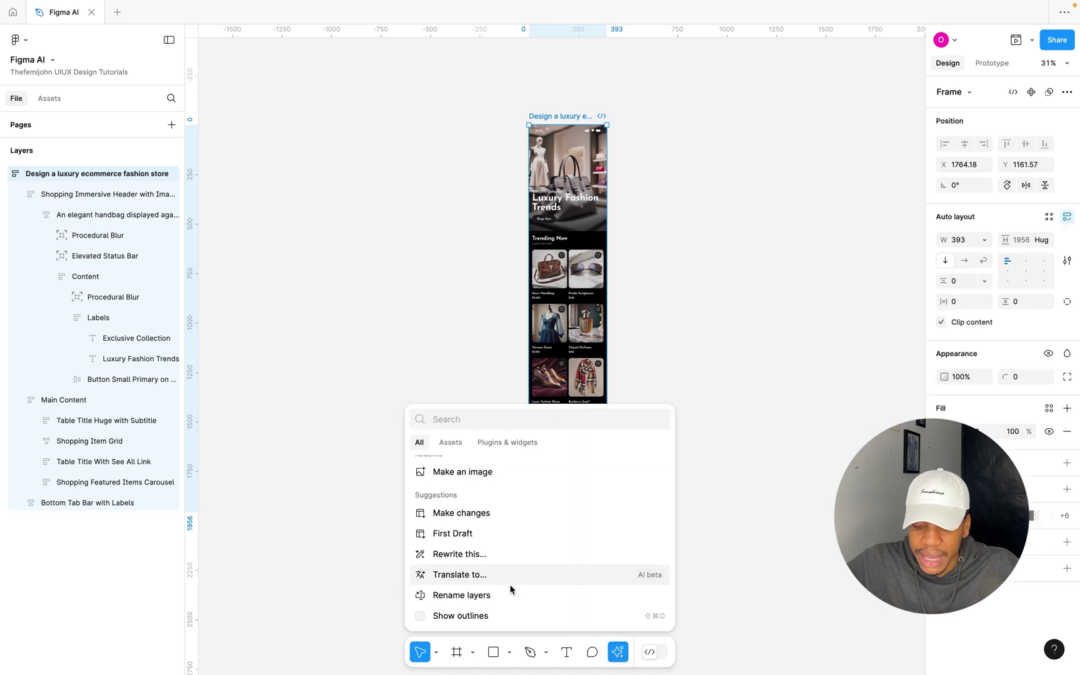
pyautogui.click(478, 595)
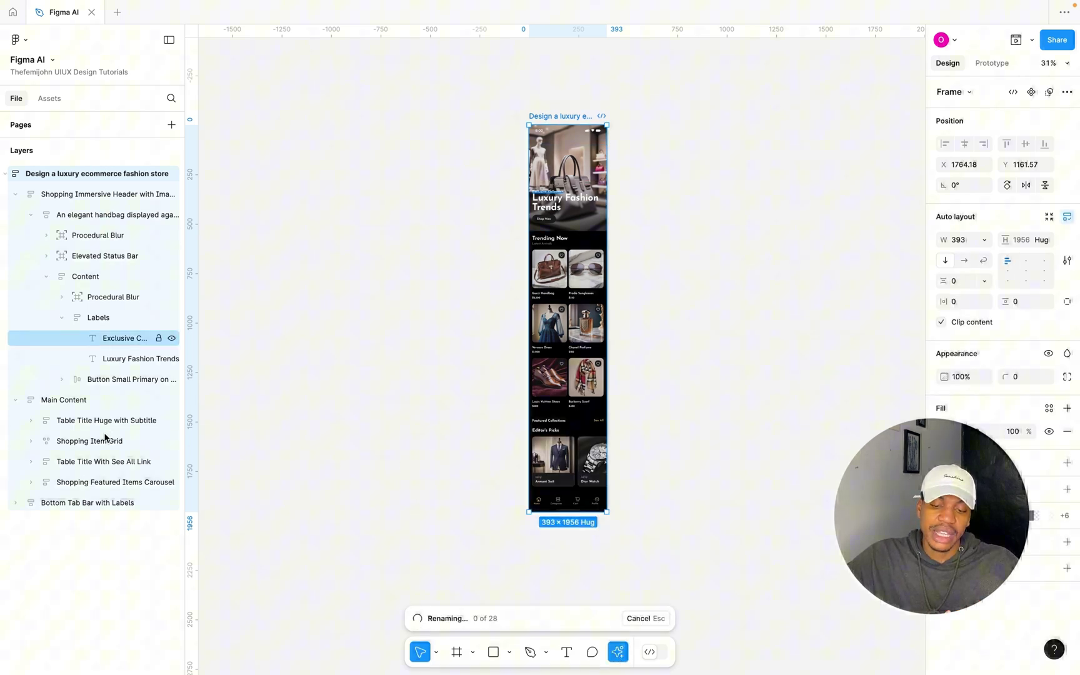